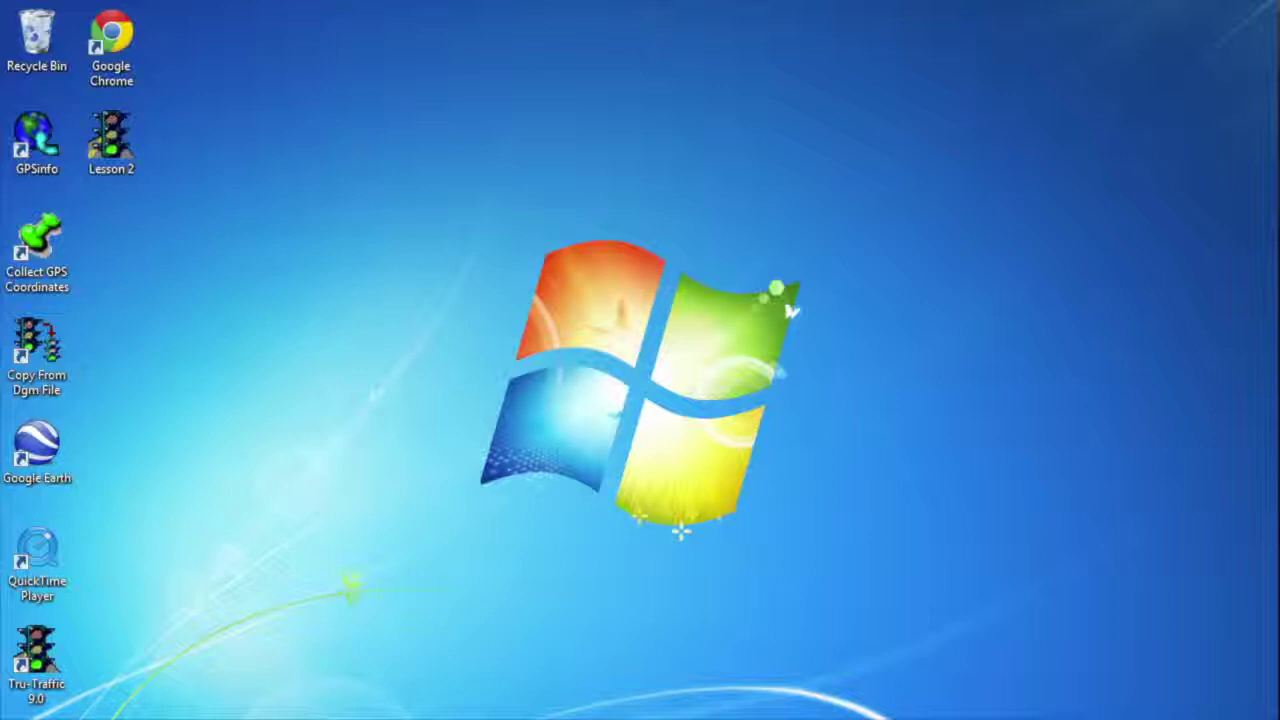
# Open the Lesson 2 diagram in Tru-Traffic and add a new timing plan that duplicates the traffic volumes of Timing Plan AM.
pyautogui.doubleClick(111, 140)
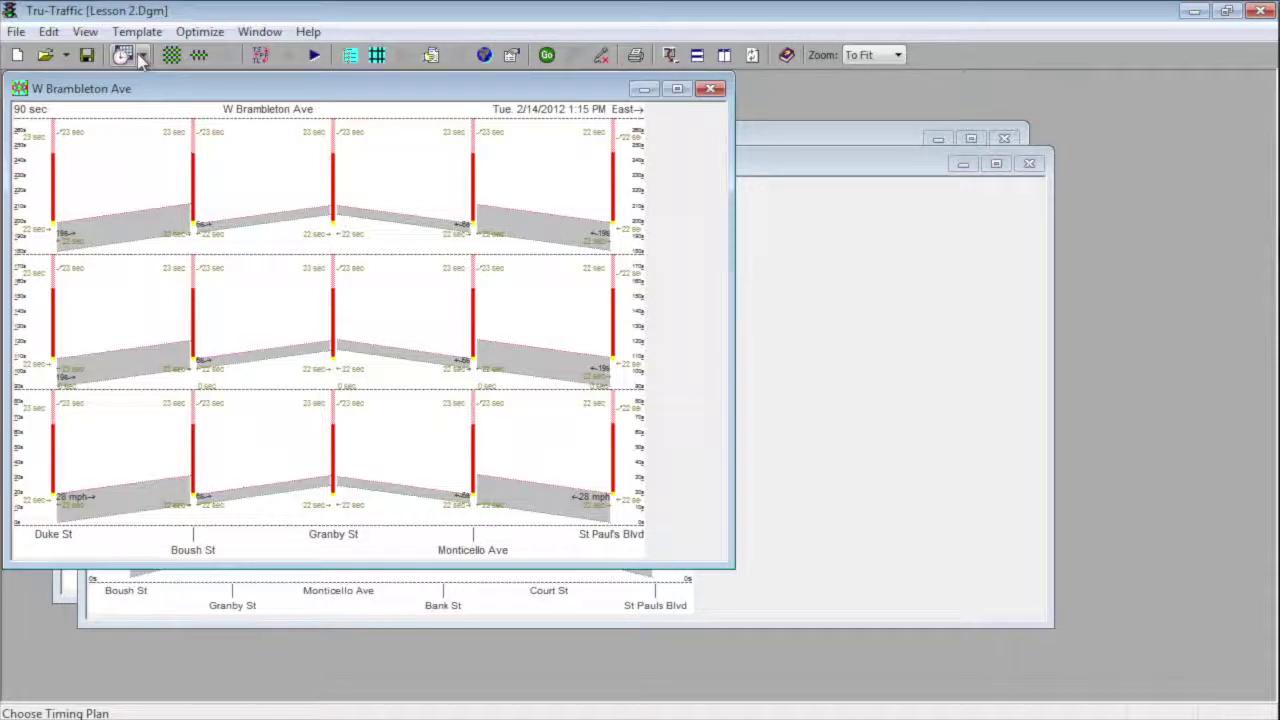
pyautogui.click(141, 58)
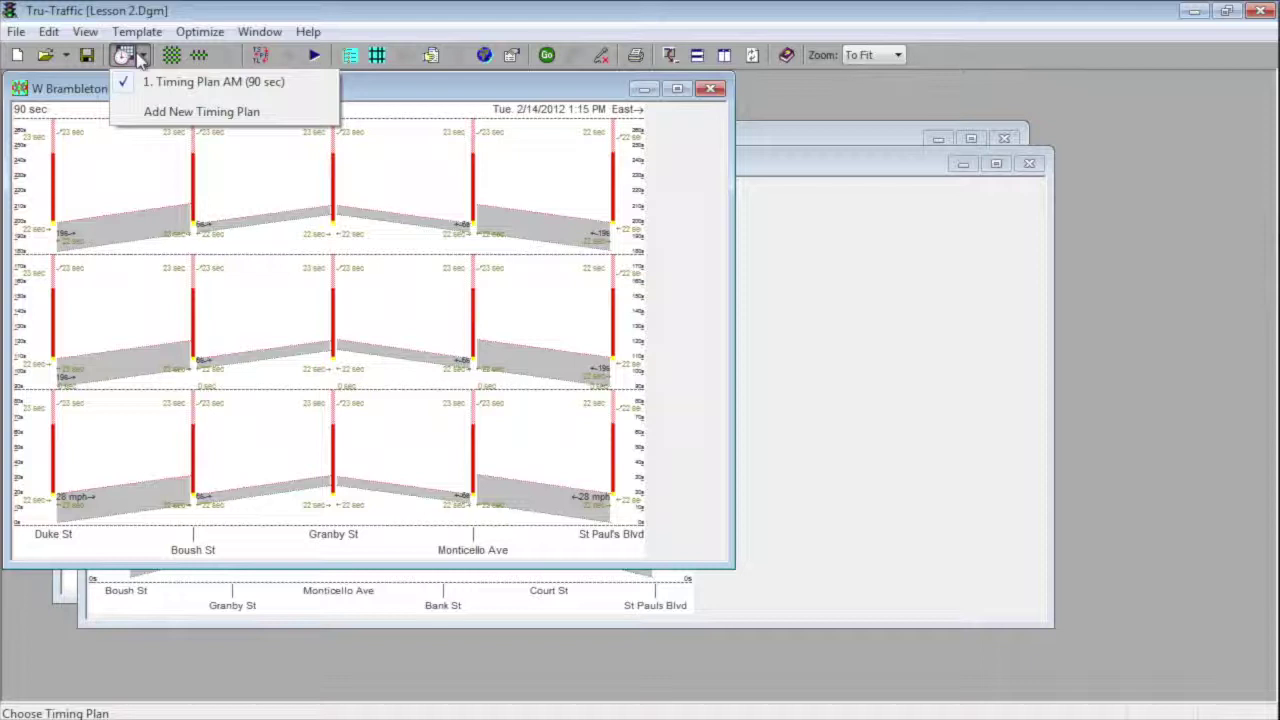
pyautogui.click(158, 112)
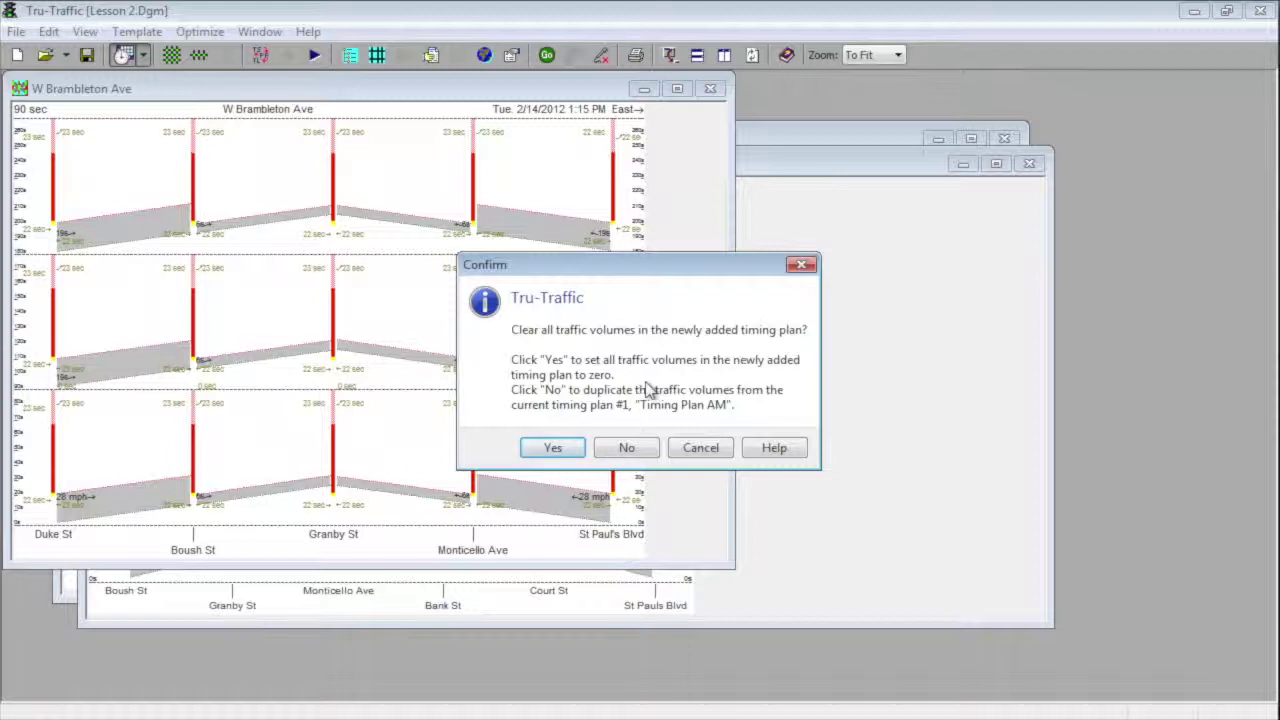
pyautogui.click(638, 449)
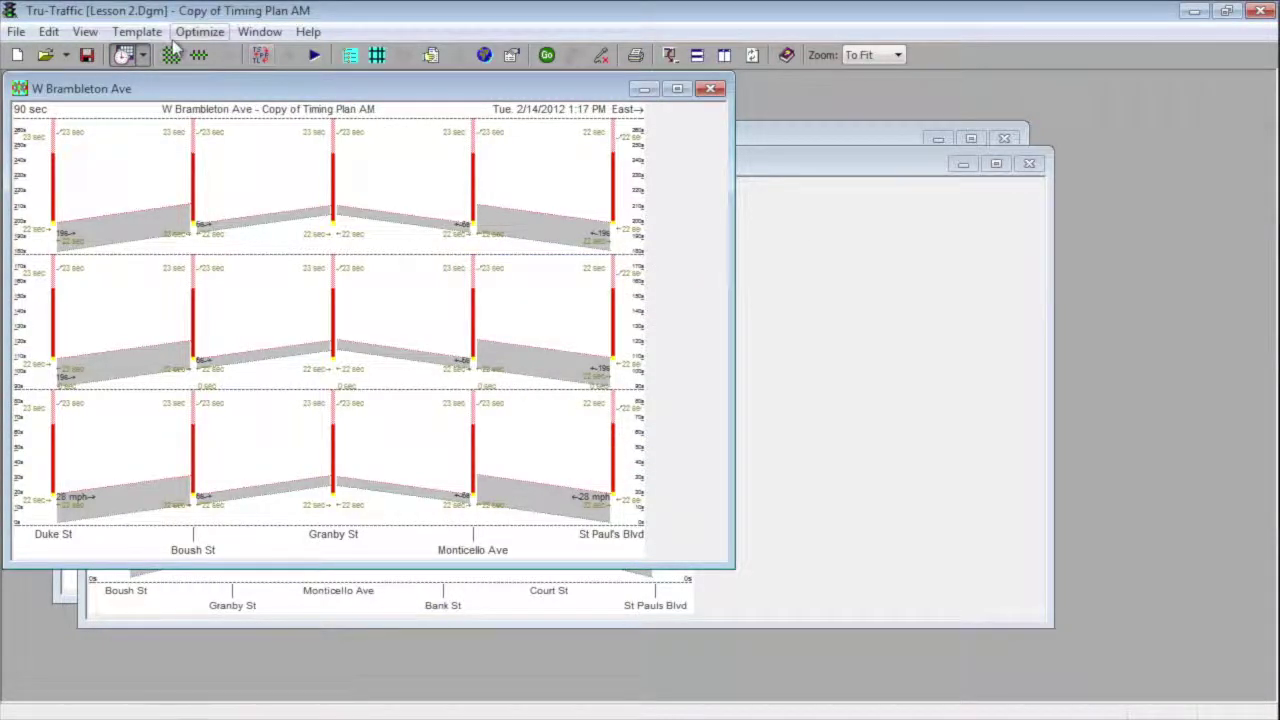
# Add another timing plan that duplicates the traffic volumes of Copy of Timing Plan AM.
pyautogui.click(143, 55)
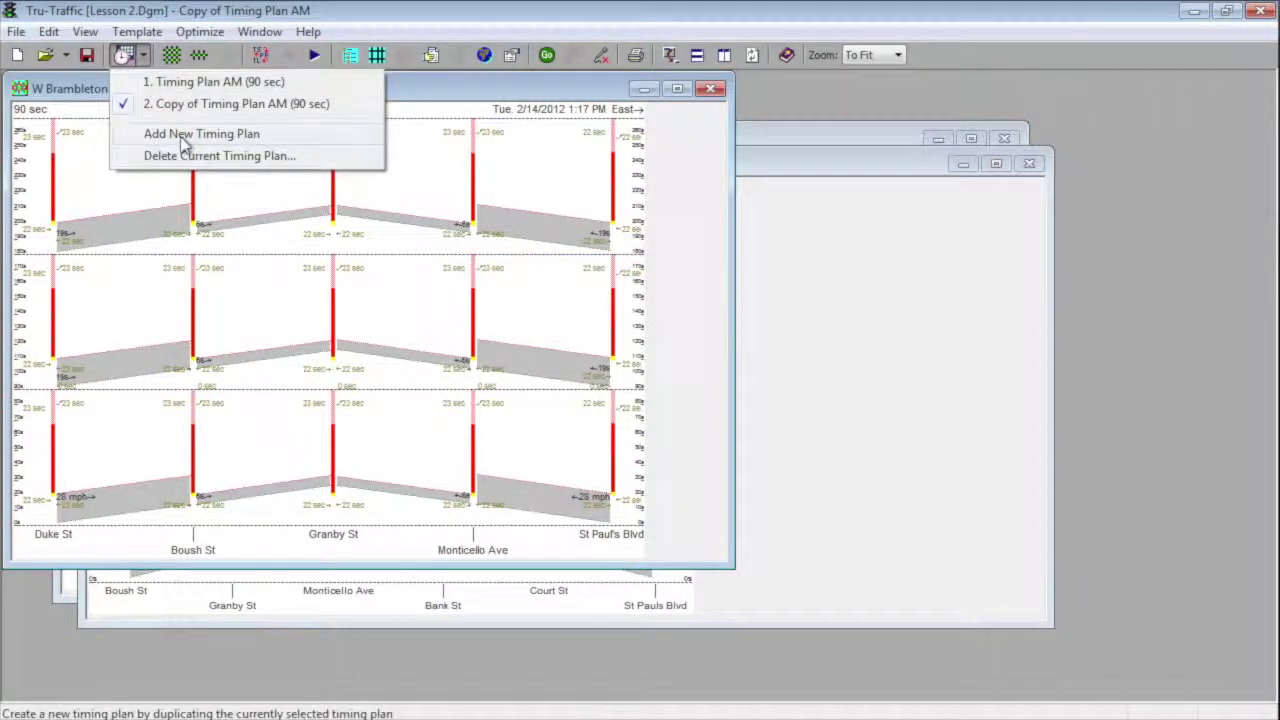
pyautogui.click(183, 140)
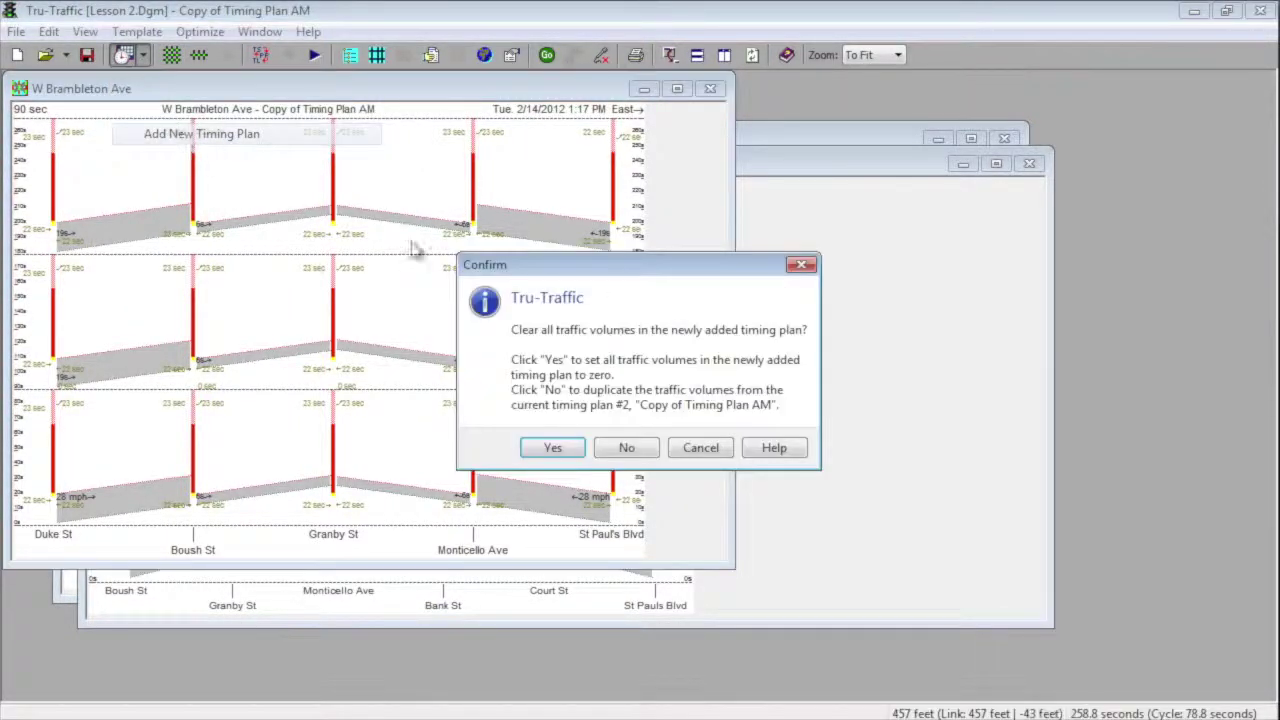
pyautogui.click(645, 447)
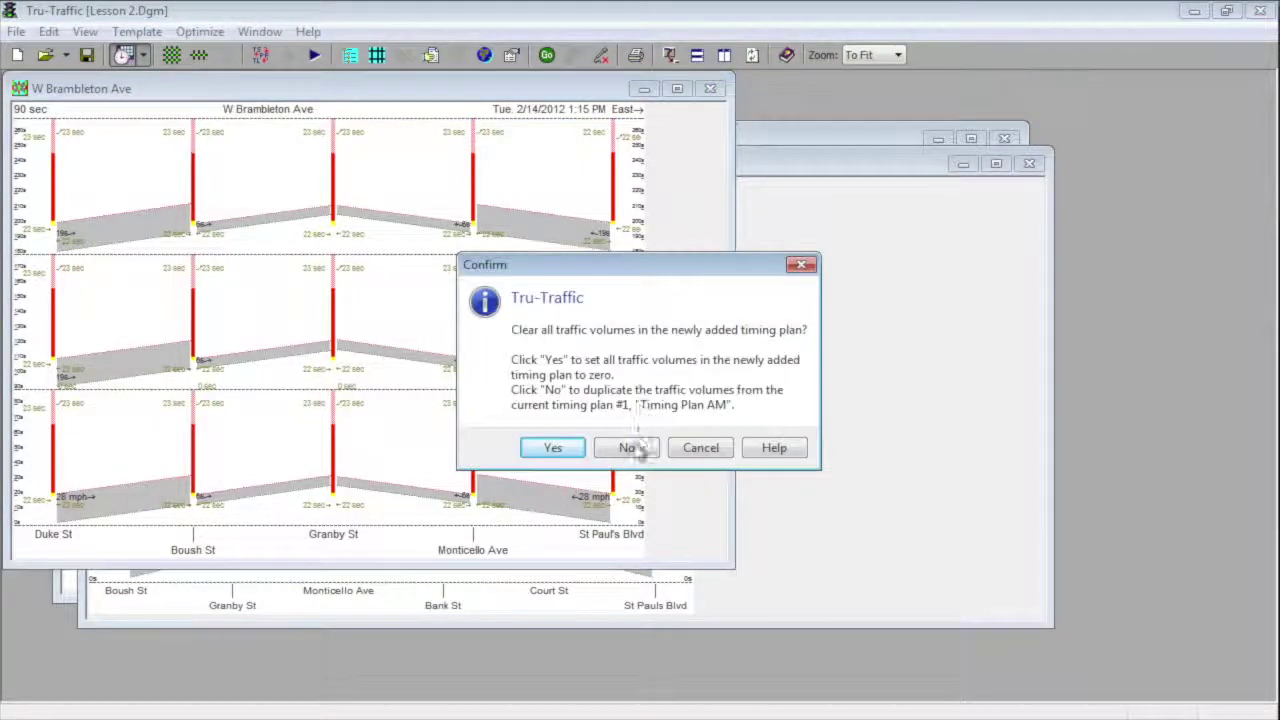
pyautogui.click(640, 448)
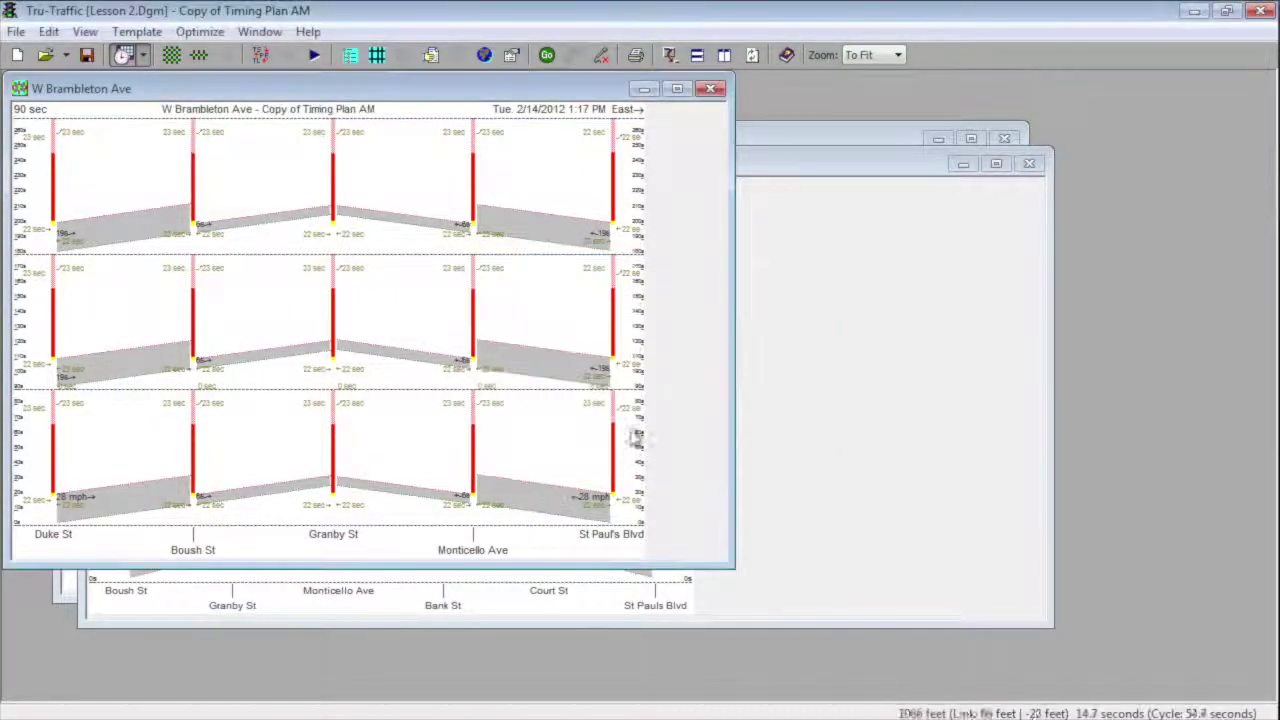
pyautogui.click(143, 55)
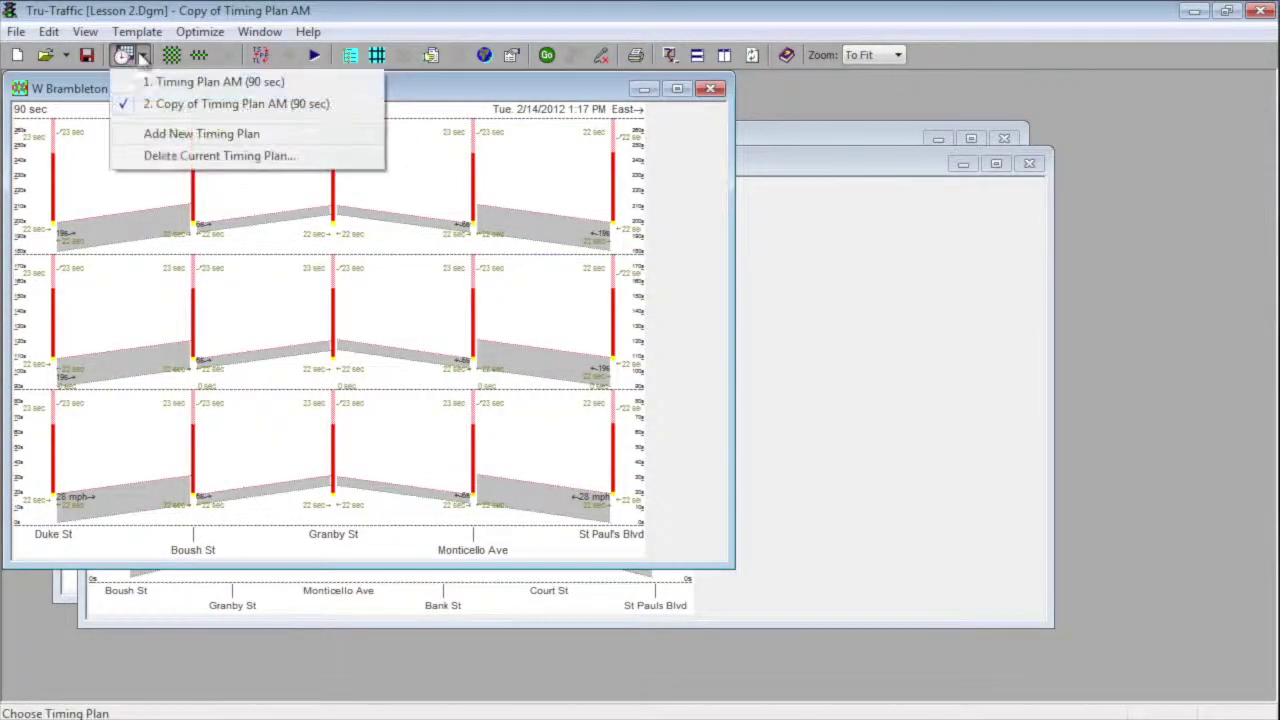
pyautogui.click(186, 138)
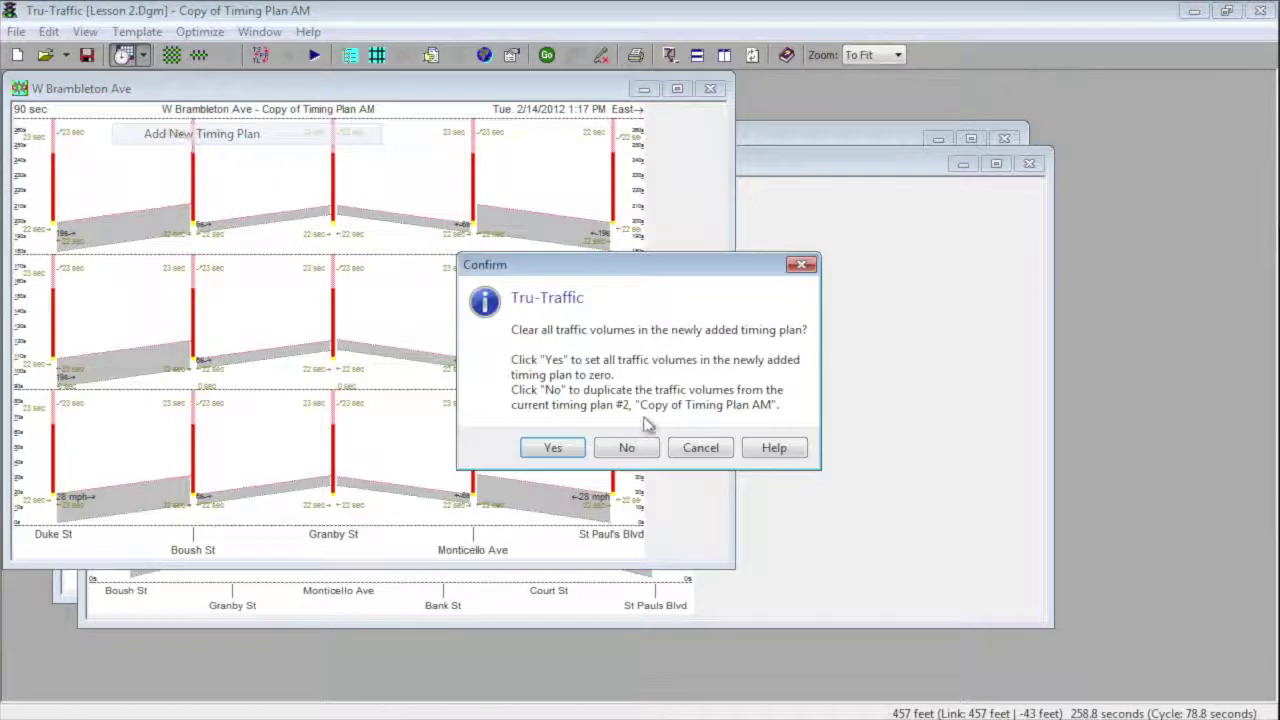
pyautogui.click(645, 448)
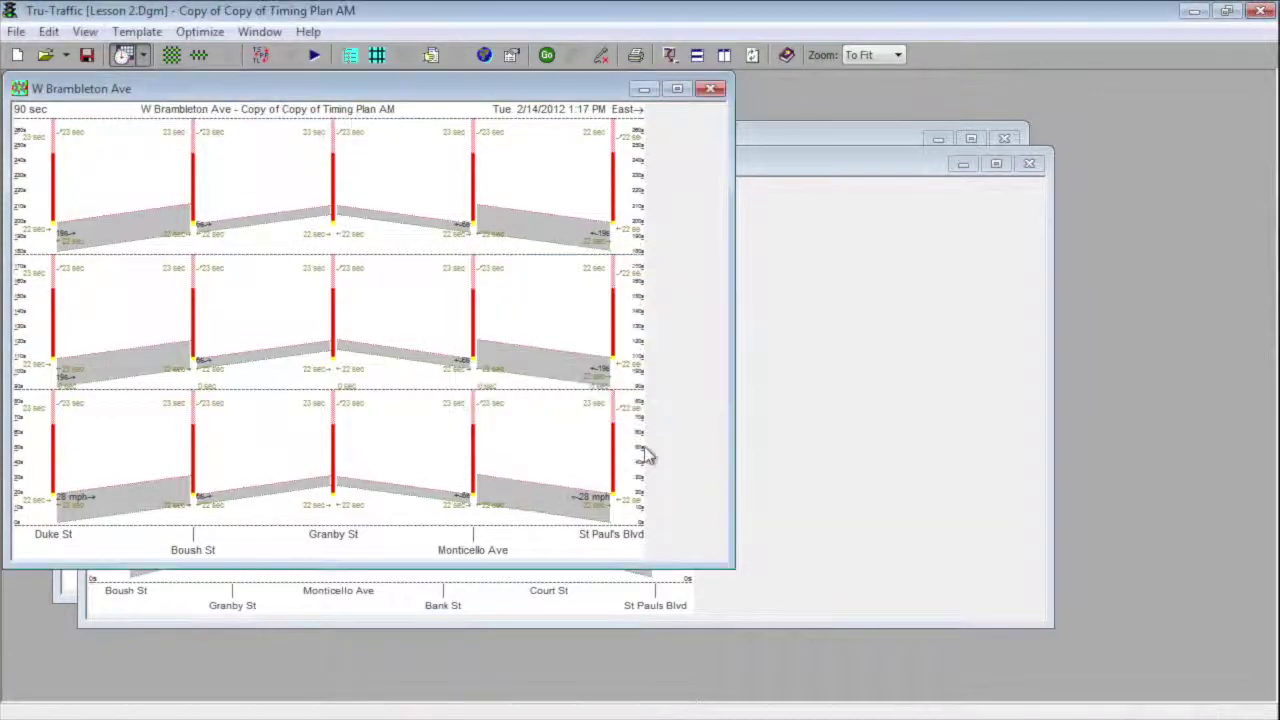
# Switch to the second timing plan and rename it Timing Plan MD in its network parameters.
pyautogui.click(143, 55)
pyautogui.click(200, 100)
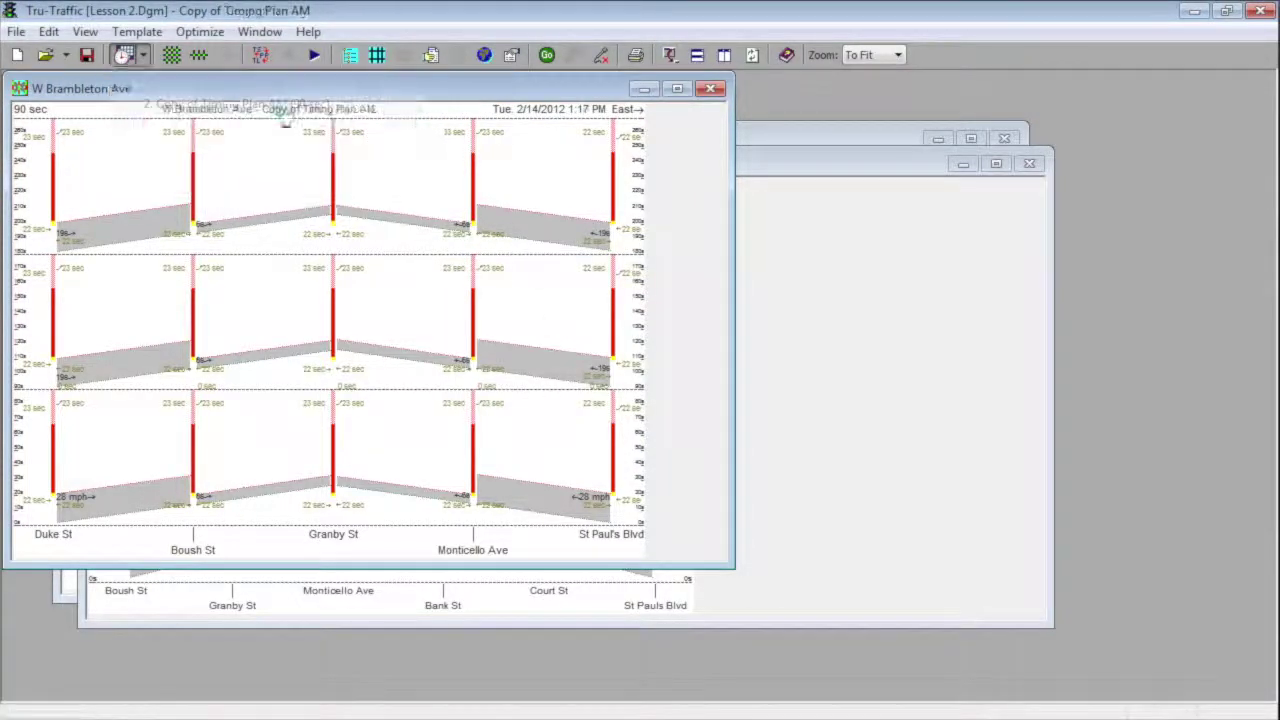
pyautogui.click(173, 56)
pyautogui.moveTo(874, 220); pyautogui.dragTo(737, 207)
pyautogui.press('Delete')
pyautogui.press('BackSpace')
pyautogui.press('BackSpace')
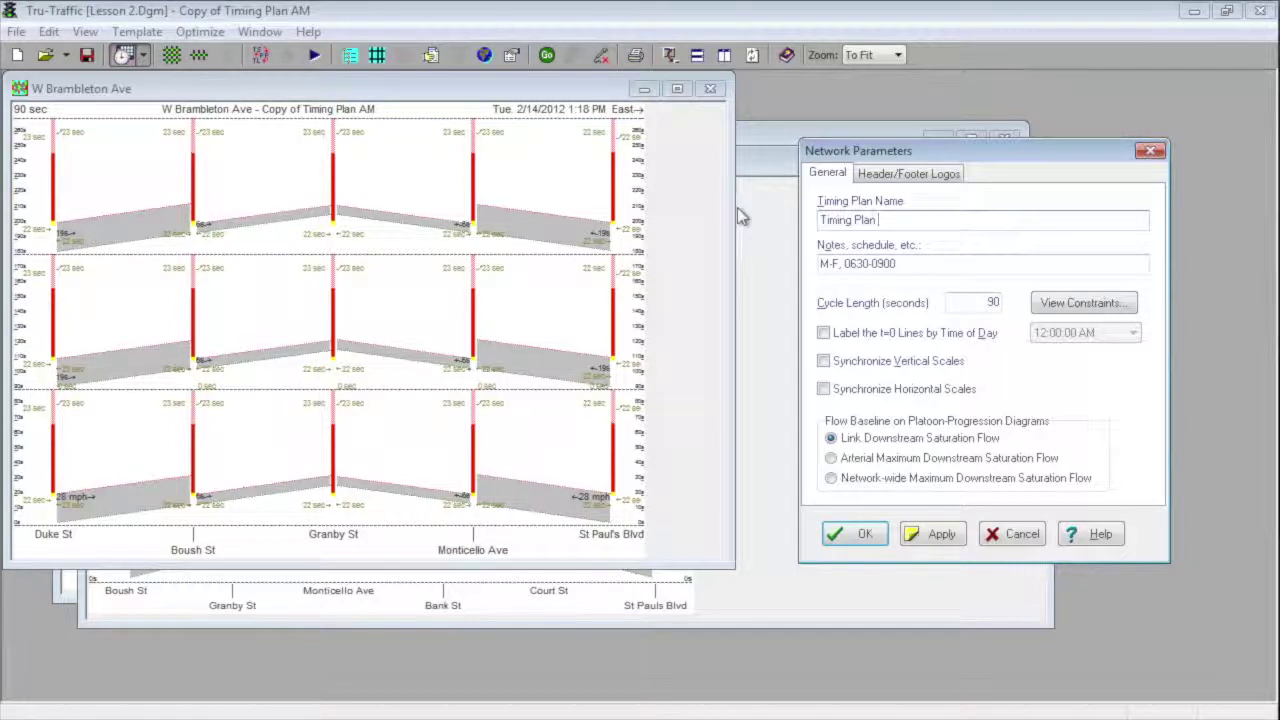
pyautogui.write('MD')
# Set the schedule note of Timing Plan MD to M-F, 1100-1330.
pyautogui.doubleClick(855, 263)
pyautogui.write('100-133')
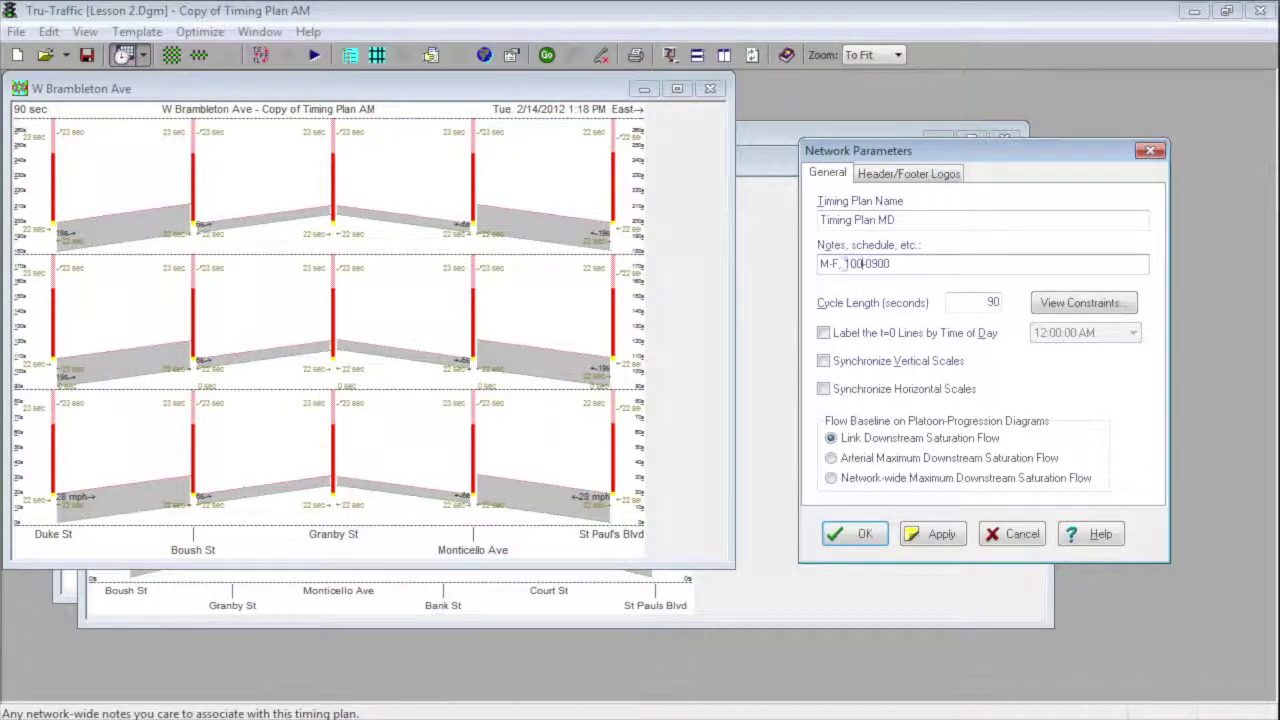
pyautogui.write('0')
pyautogui.doubleClick(878, 263)
pyautogui.write('1330')
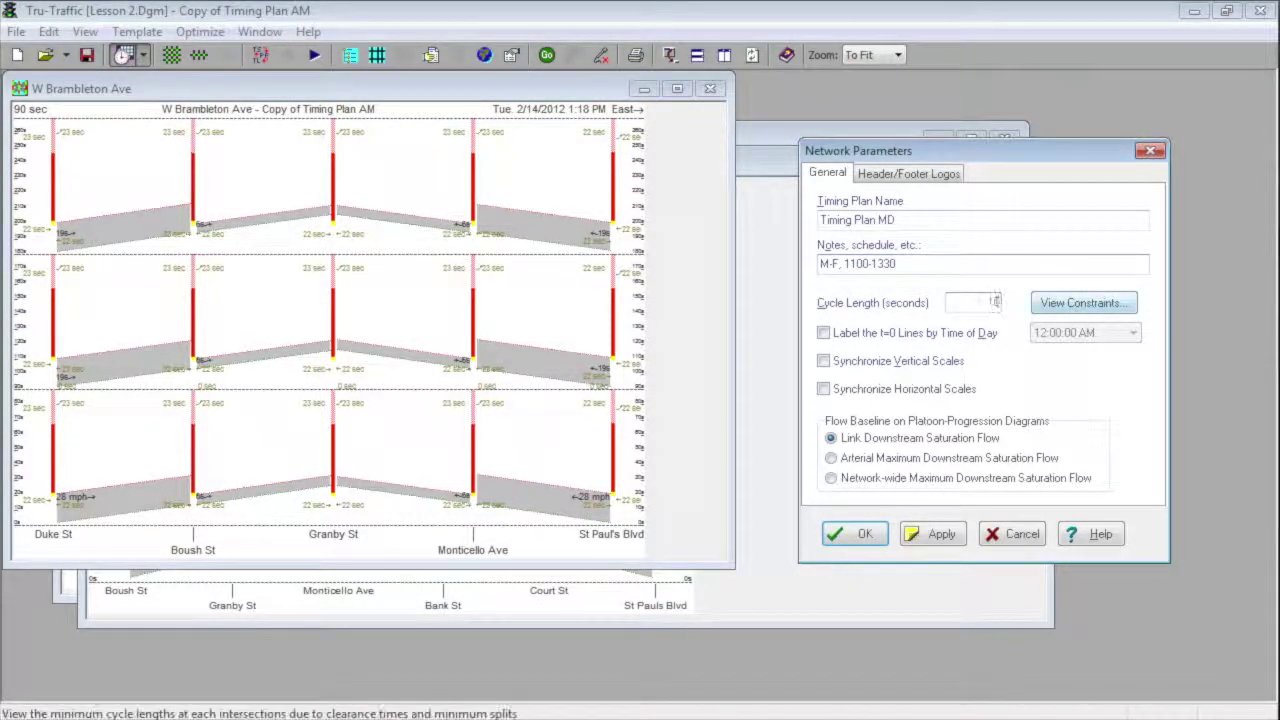
# Set the cycle length of Timing Plan MD to 100 seconds without changing speeds proportionately.
pyautogui.doubleClick(995, 302)
pyautogui.write('100')
pyautogui.press('Tab')
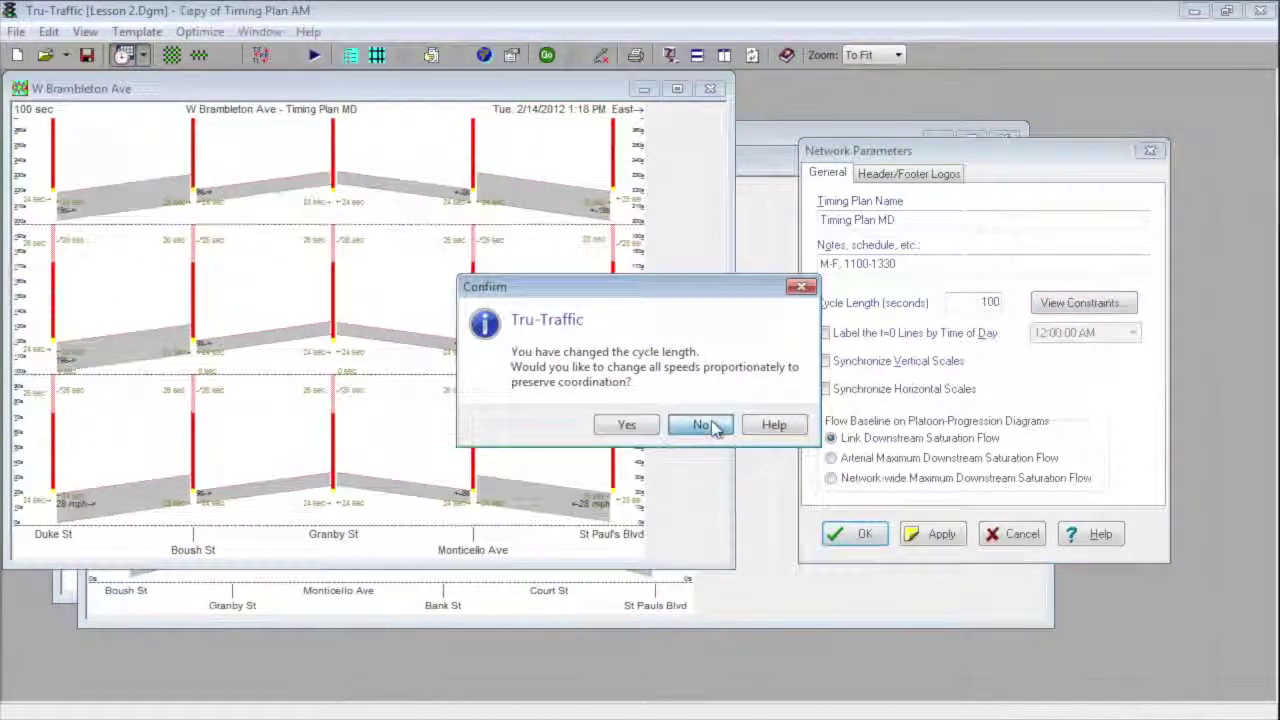
pyautogui.click(714, 427)
# Switch to the third timing plan and rename it Timing Plan PM.
pyautogui.click(143, 55)
pyautogui.click(165, 128)
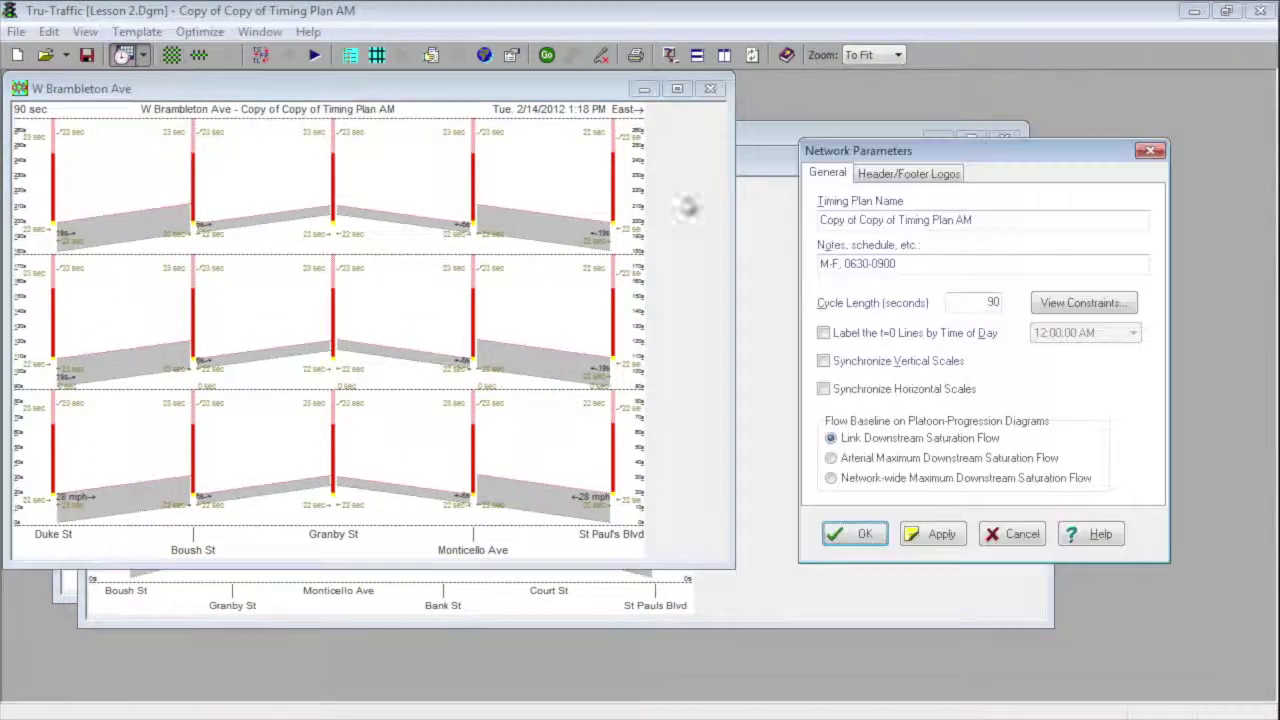
pyautogui.moveTo(984, 222); pyautogui.dragTo(818, 222)
pyautogui.write('Timing Plan ')
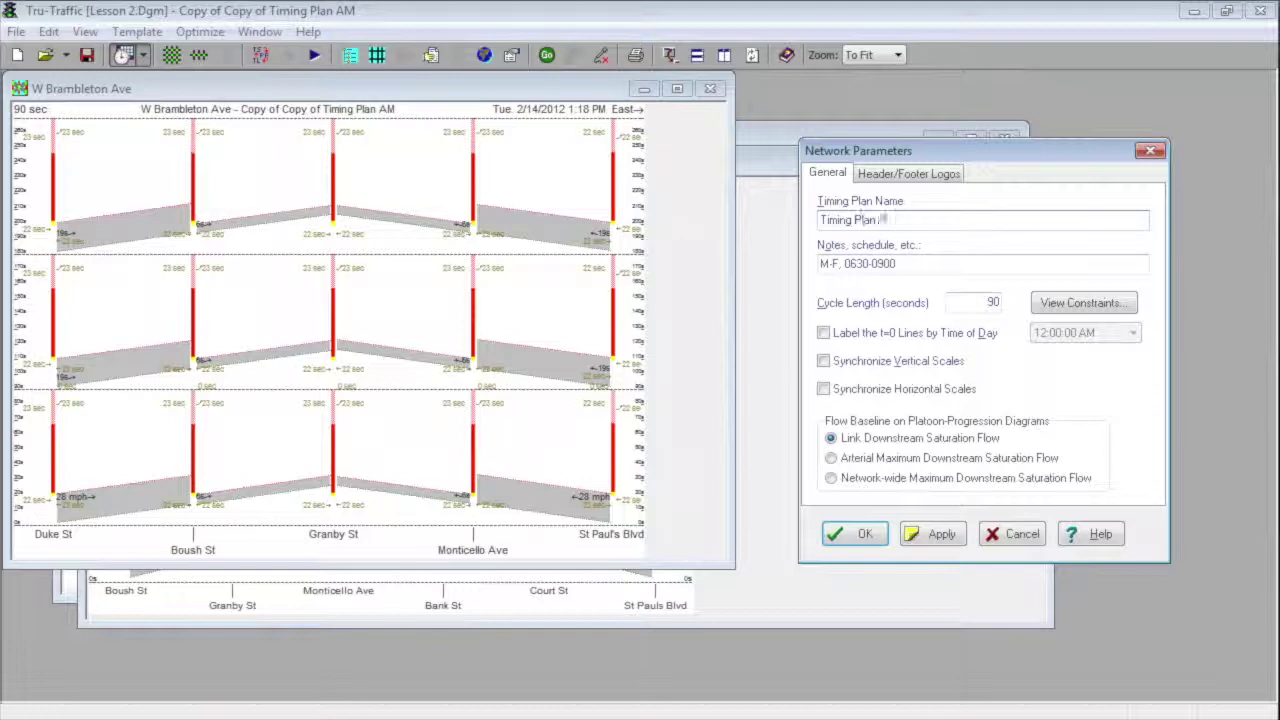
pyautogui.write('PM')
# Set the PM plan's schedule note to M-F, 1600-1830 and its cycle length to 130 seconds, leaving the speeds unadjusted.
pyautogui.moveTo(841, 264); pyautogui.dragTo(897, 264)
pyautogui.write('1600-')
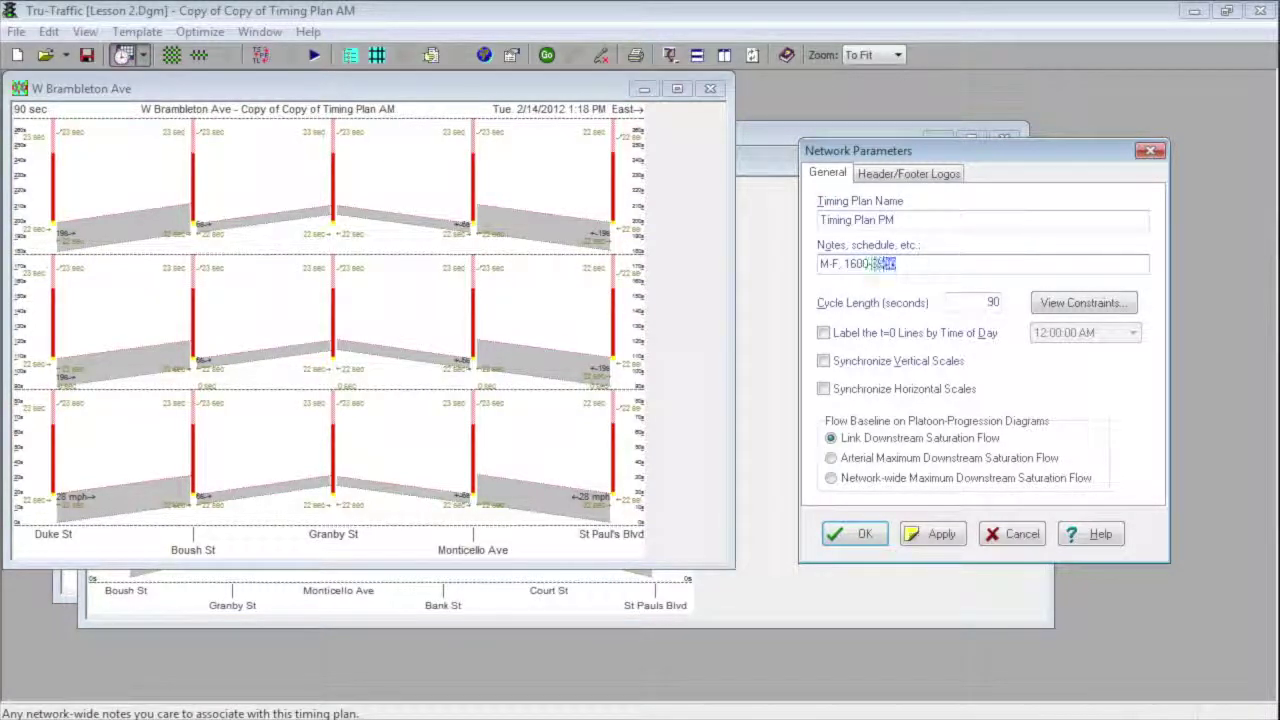
pyautogui.write('1830')
pyautogui.press('Tab')
pyautogui.write('130')
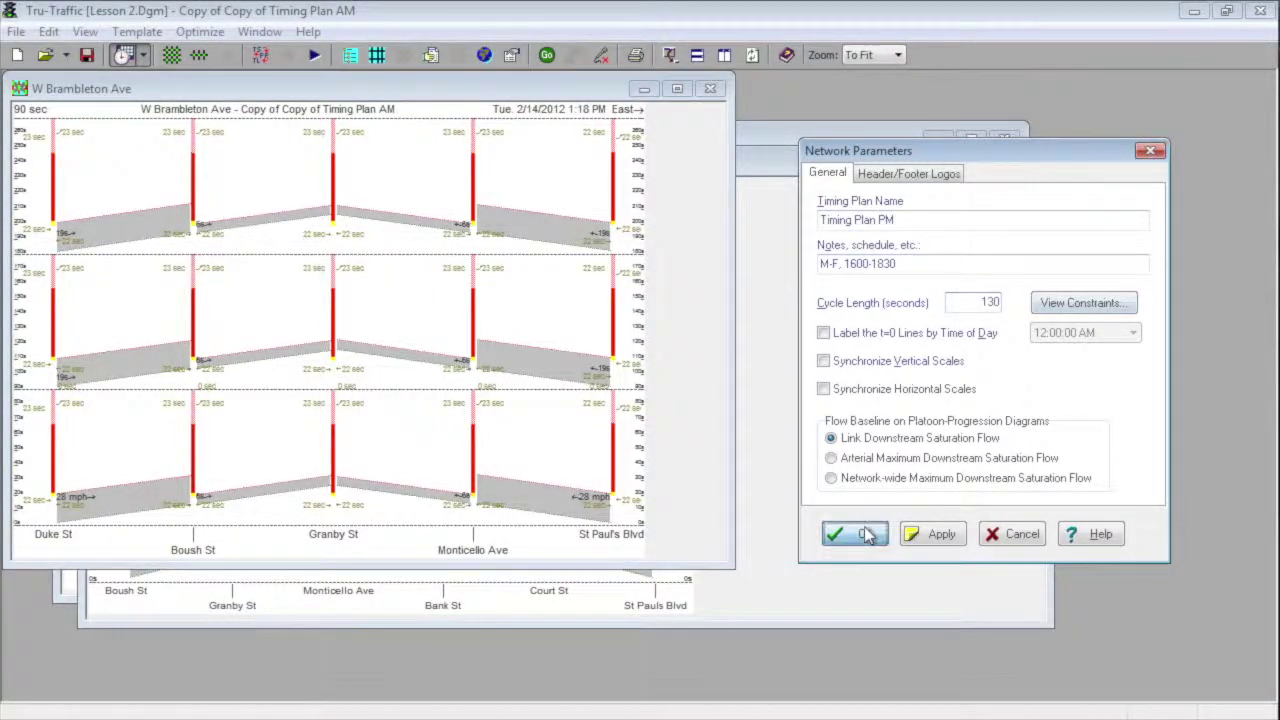
pyautogui.click(866, 534)
pyautogui.click(700, 424)
# Switch through Timing Plan MD and make Timing Plan AM the current timing plan.
pyautogui.click(143, 55)
pyautogui.click(200, 104)
pyautogui.click(143, 55)
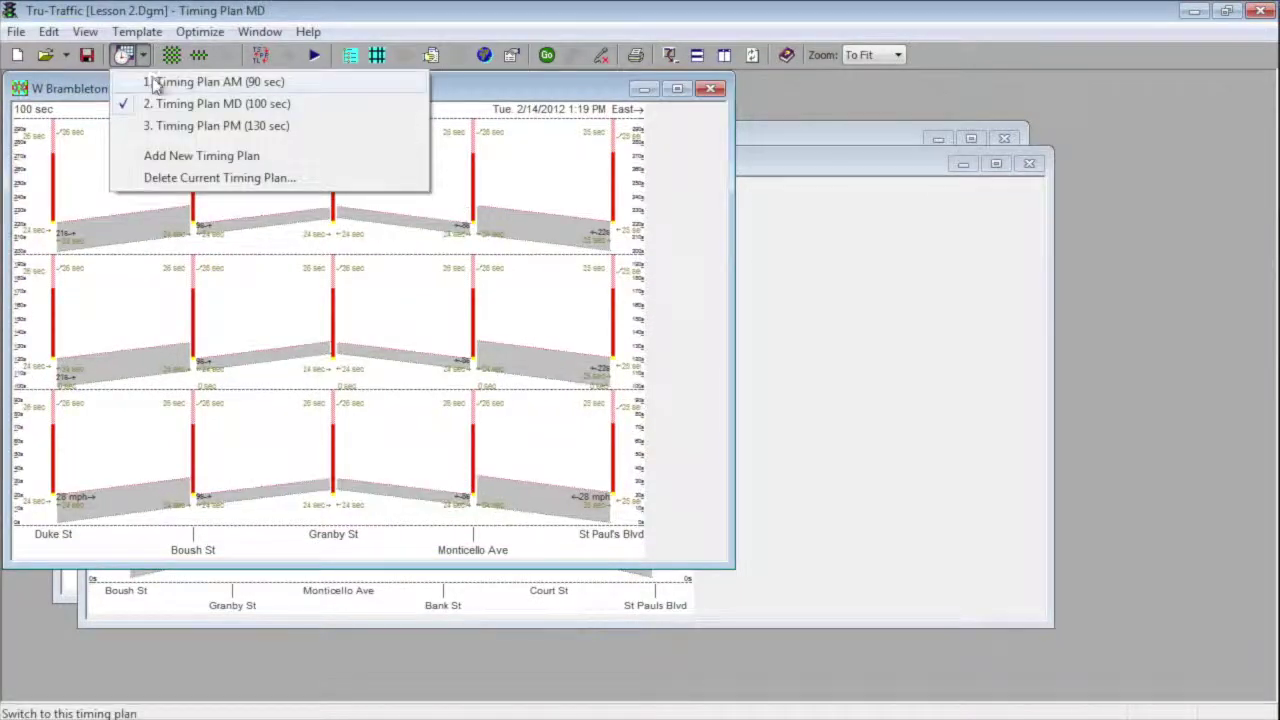
pyautogui.click(157, 84)
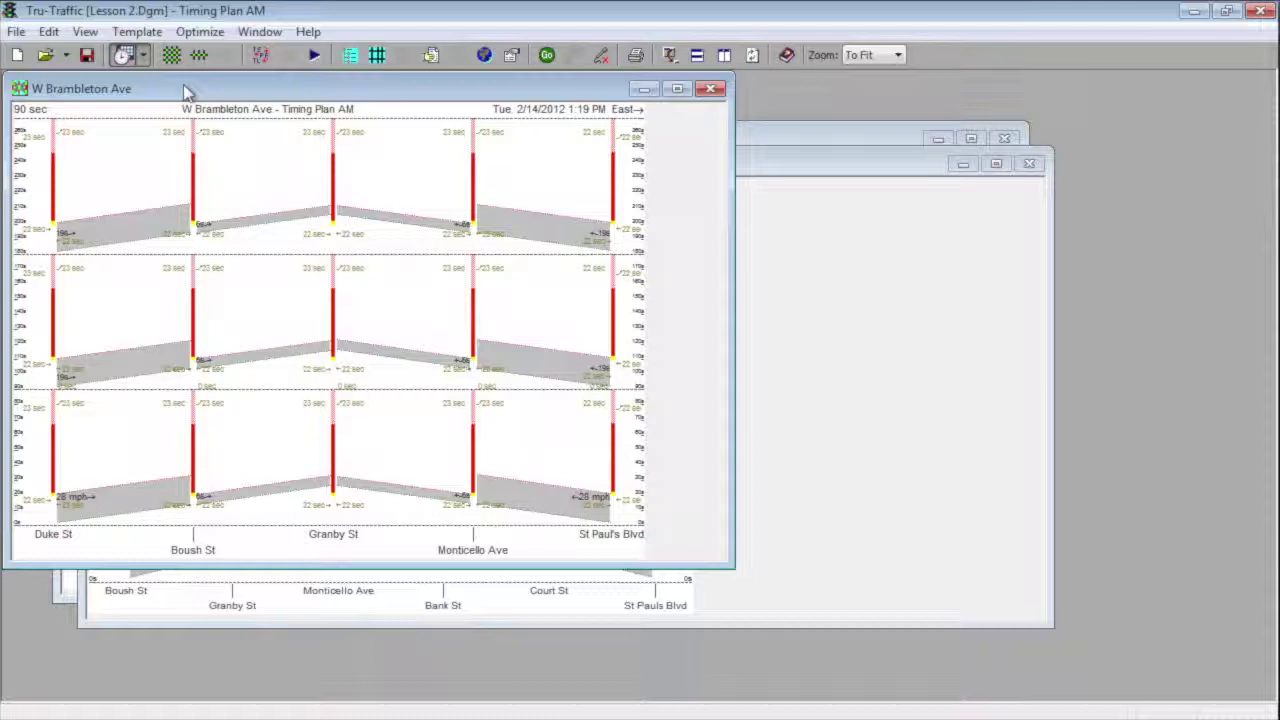
# Review the cycle length constraints of Timing Plan AM, widening the columns to read their full headings.
pyautogui.click(171, 55)
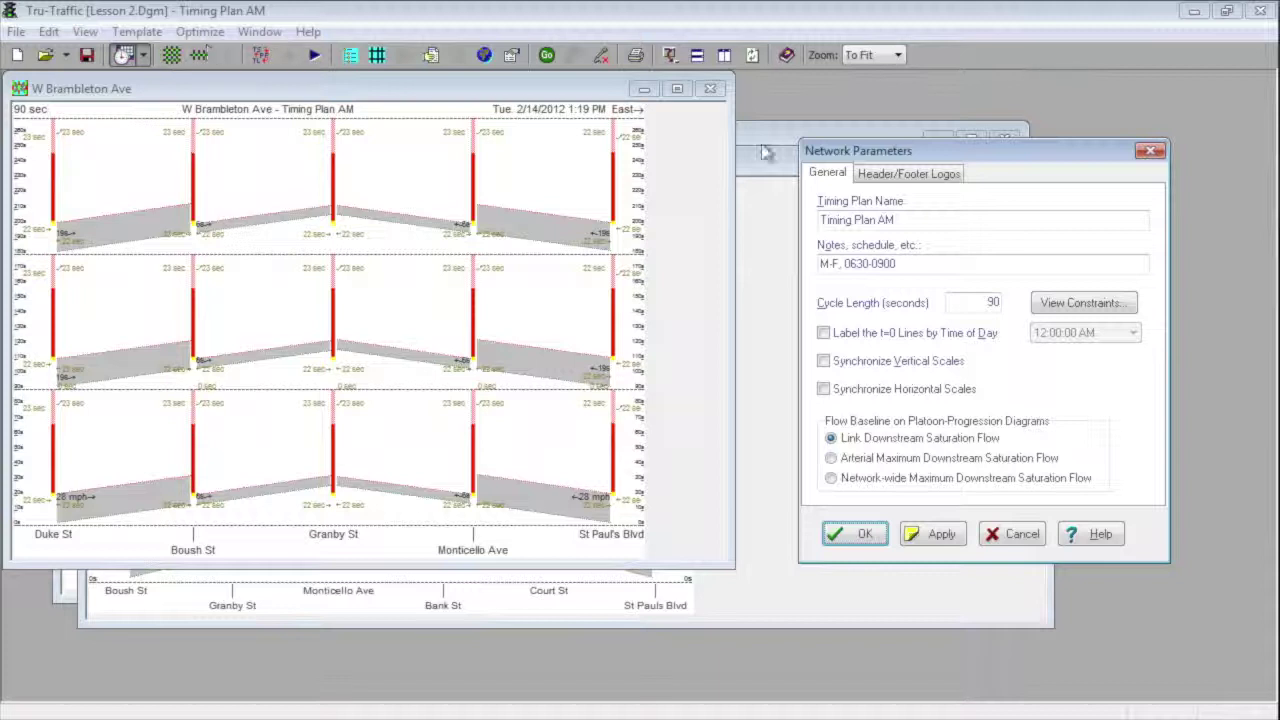
pyautogui.click(1078, 305)
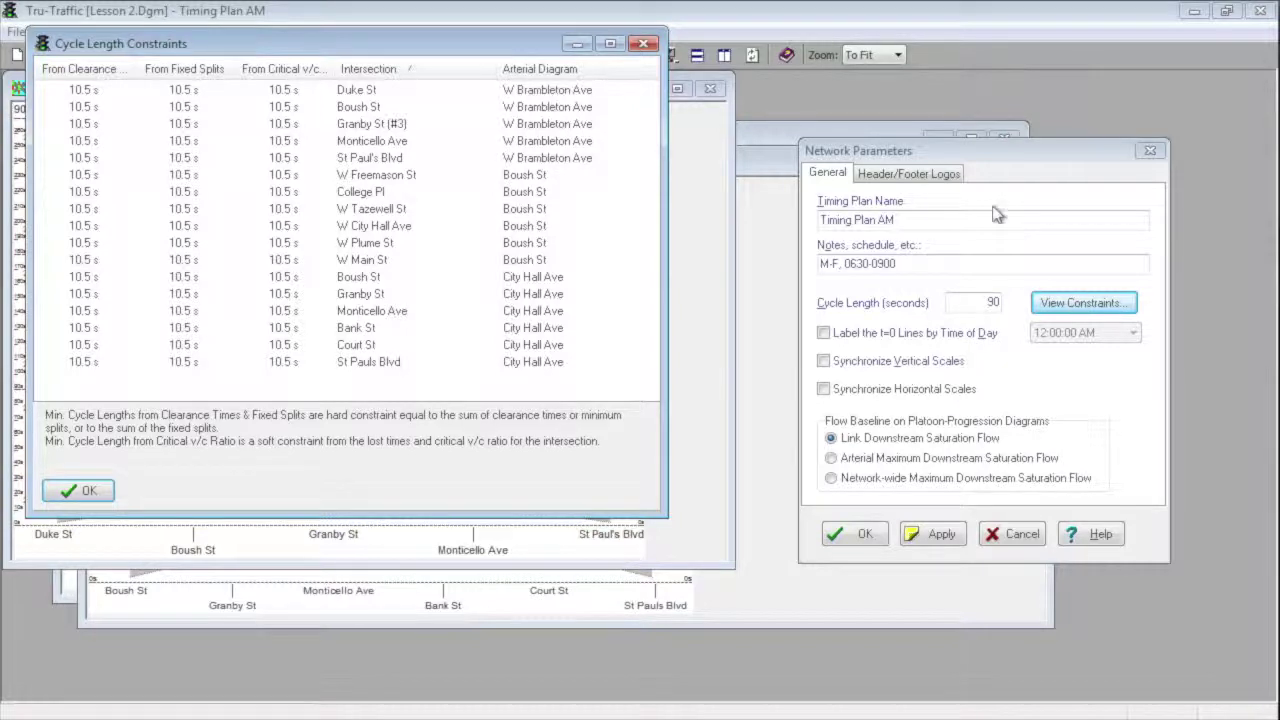
pyautogui.moveTo(128, 62); pyautogui.dragTo(160, 62)
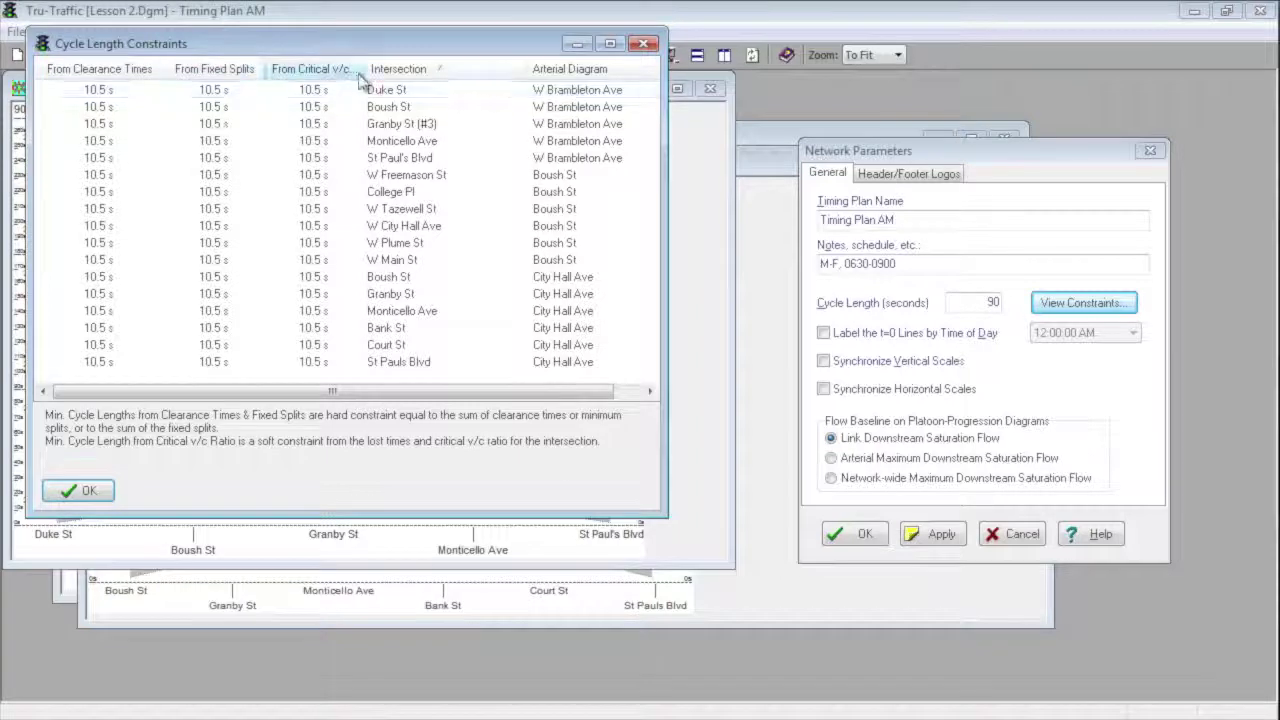
pyautogui.moveTo(362, 68); pyautogui.dragTo(395, 69)
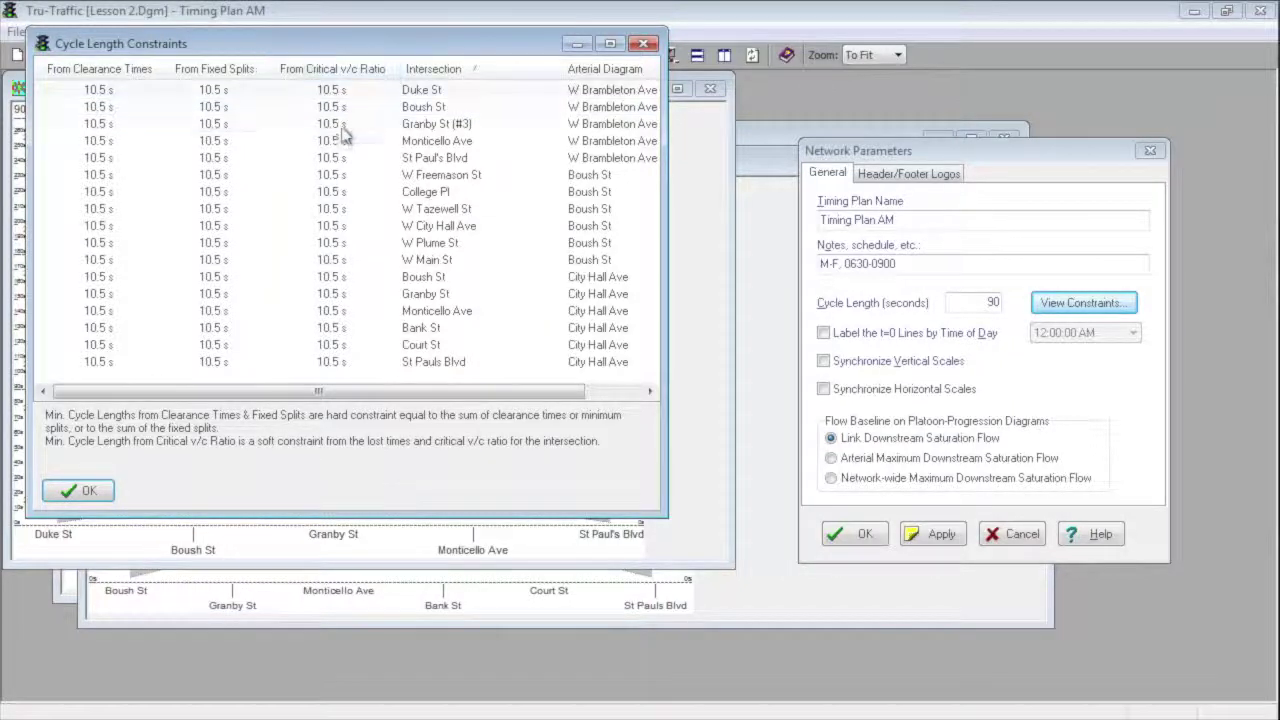
pyautogui.click(644, 44)
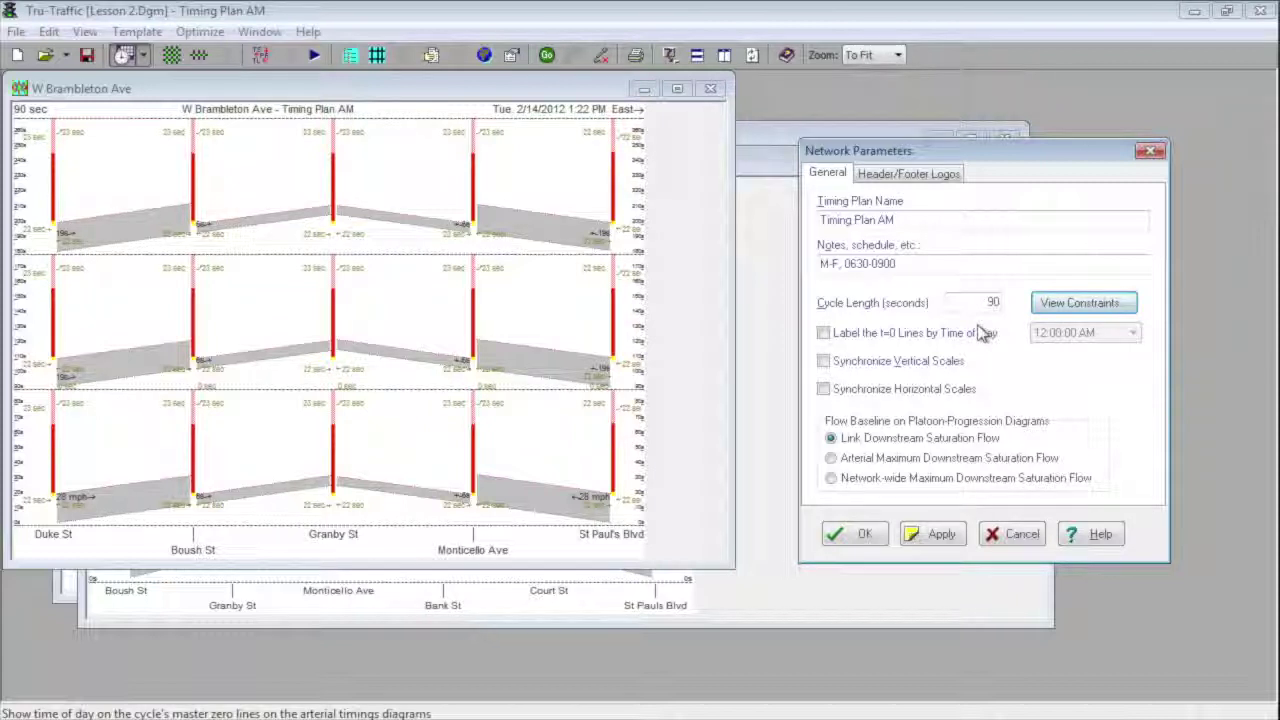
# Enable labelling of the t=0 lines by time of day for Timing Plan AM and choose 9:57:00 AM as the time.
pyautogui.click(823, 333)
pyautogui.click(1038, 333)
pyautogui.scroll(-5, 1083, 390)
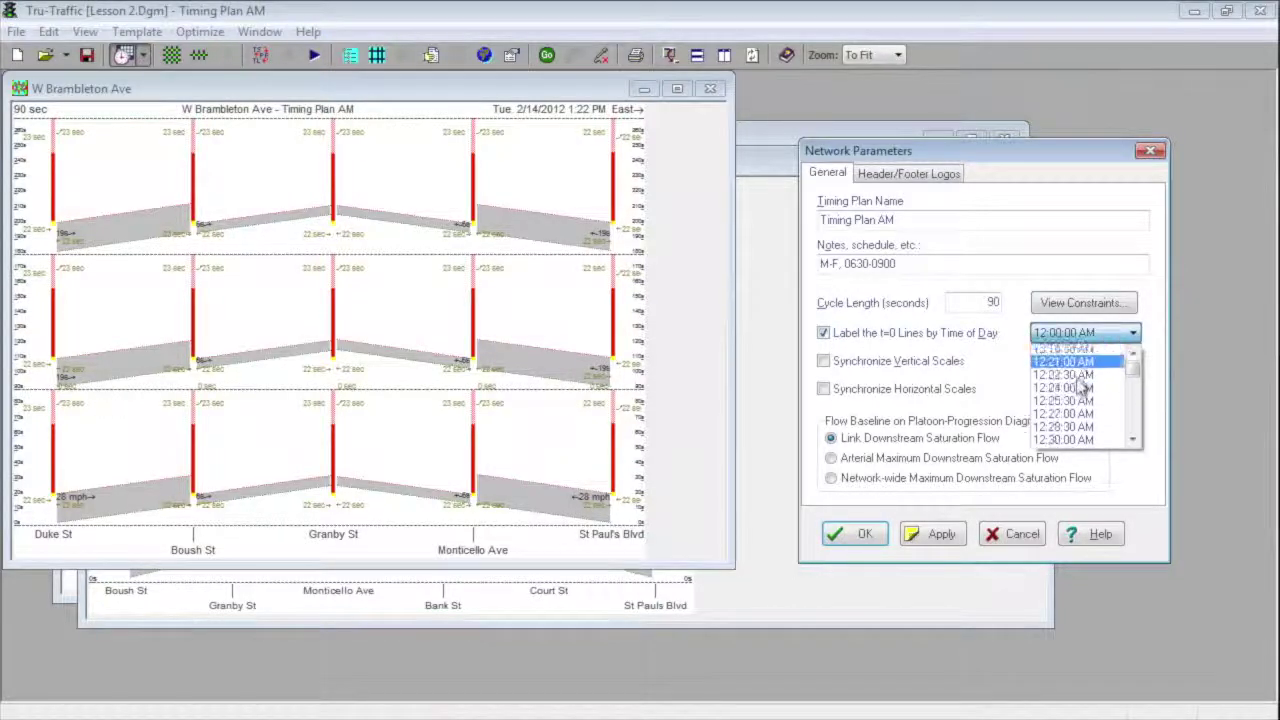
pyautogui.moveTo(1133, 370); pyautogui.dragTo(1133, 395)
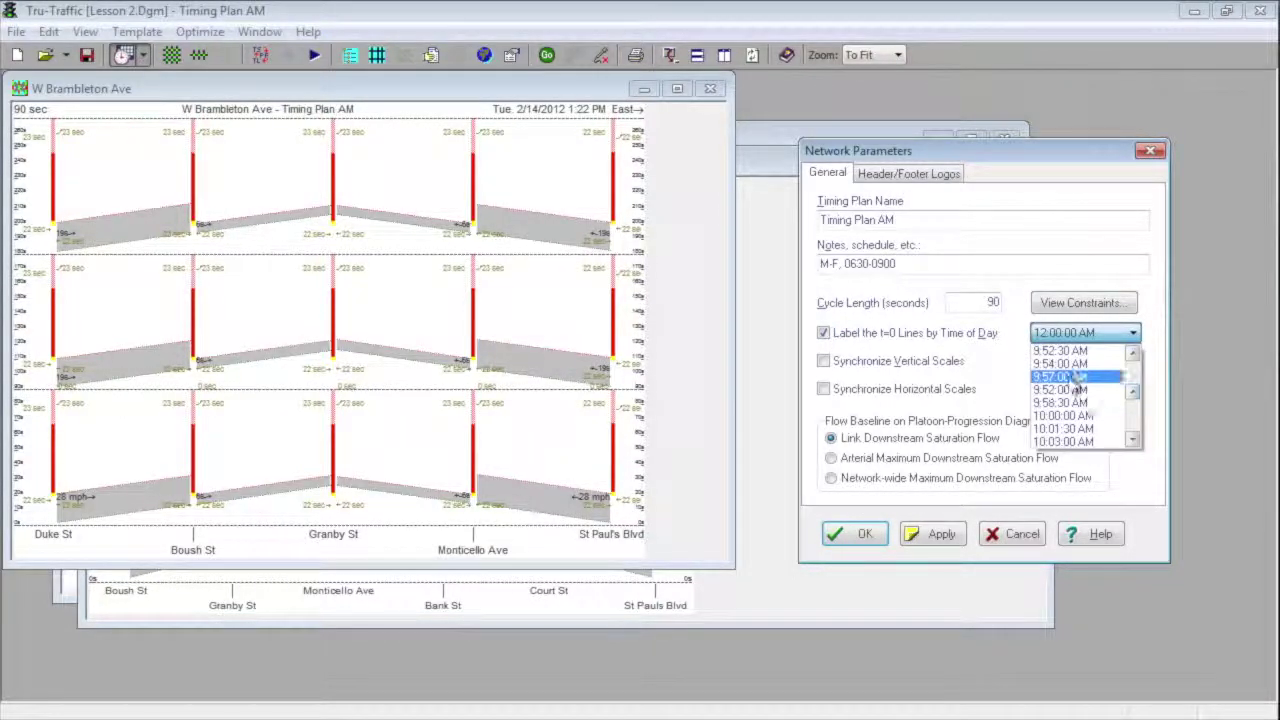
pyautogui.click(1060, 377)
pyautogui.click(866, 534)
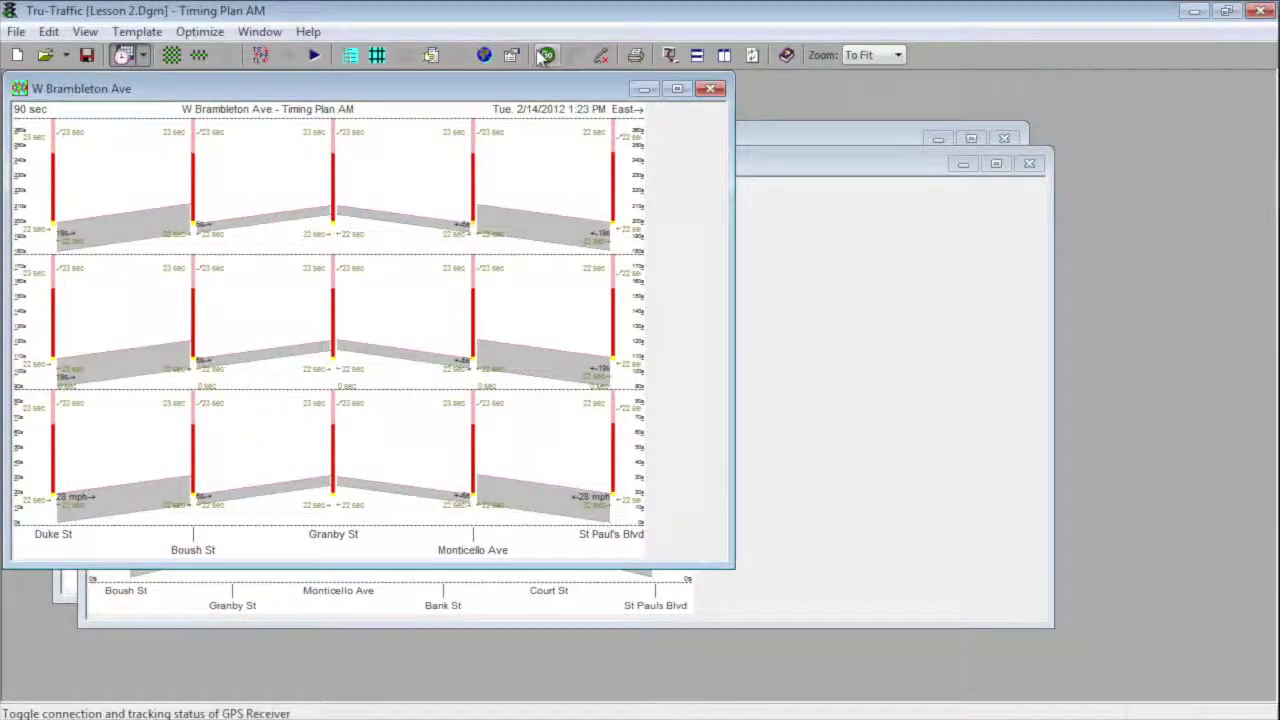
# Start GPS tracking and synchronize the clocks to the start of green for northbound through traffic at W Brambleton Ave and Duke St.
pyautogui.click(484, 54)
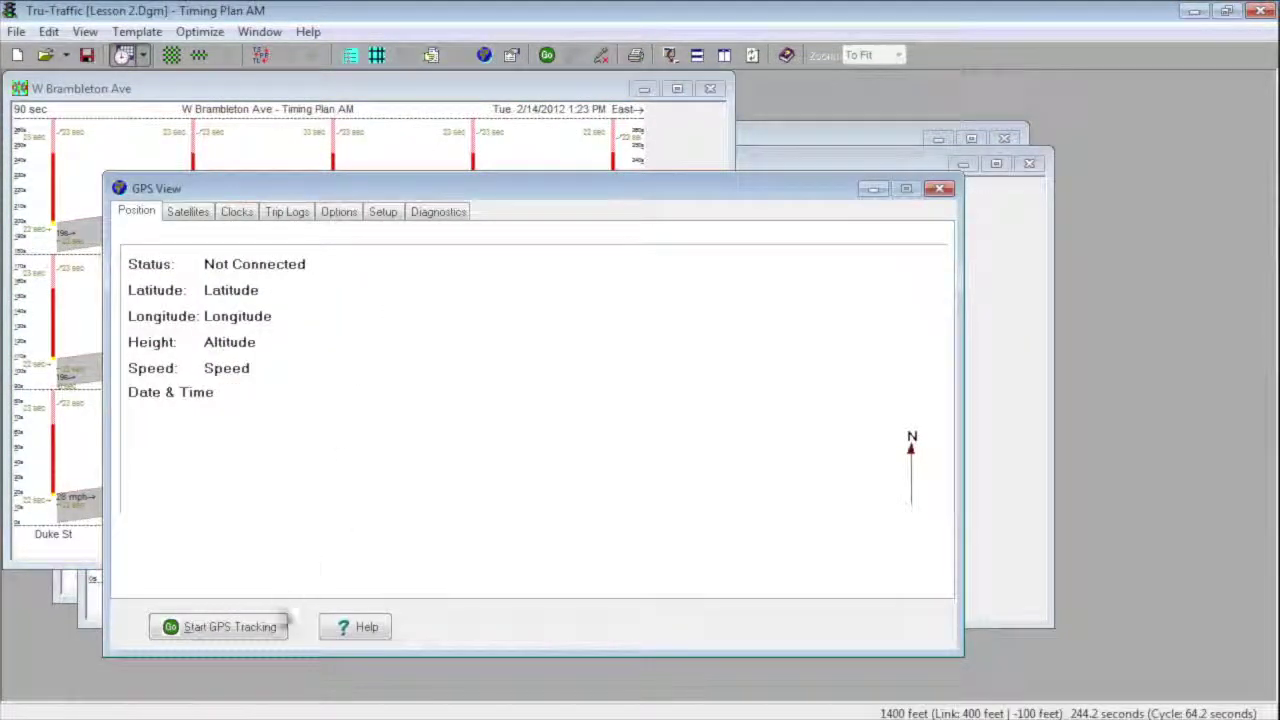
pyautogui.click(277, 623)
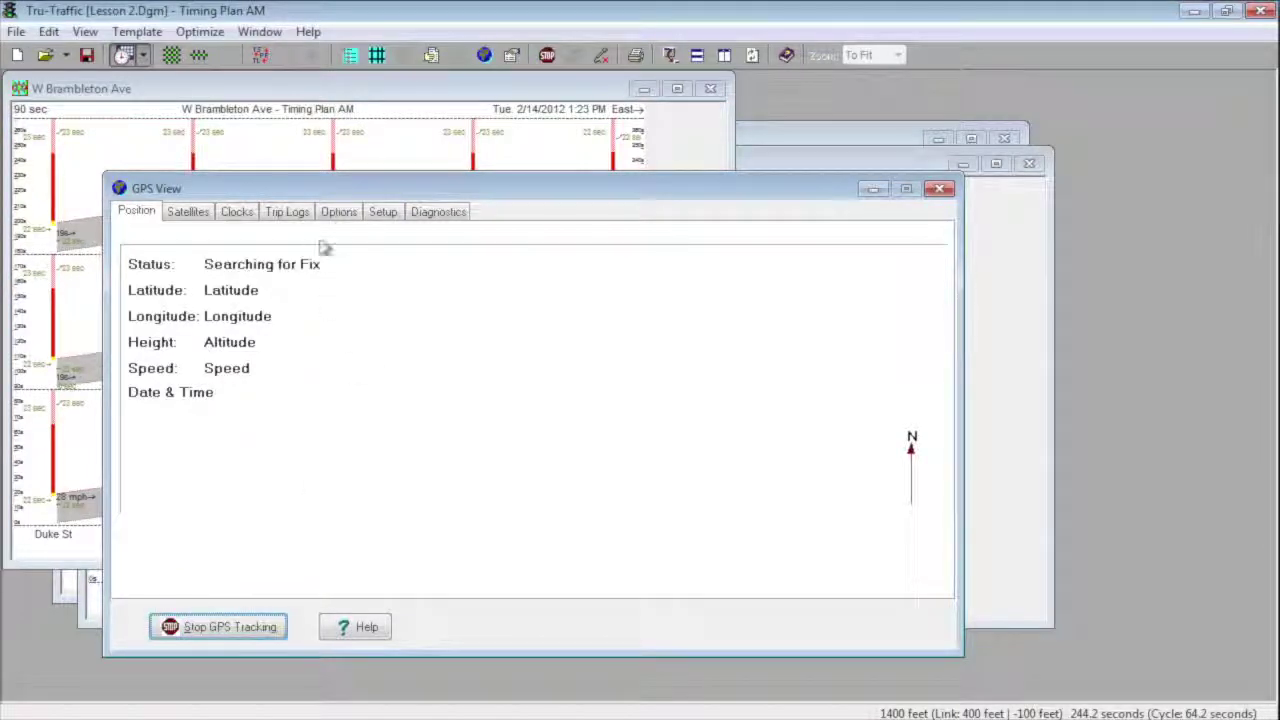
pyautogui.click(287, 216)
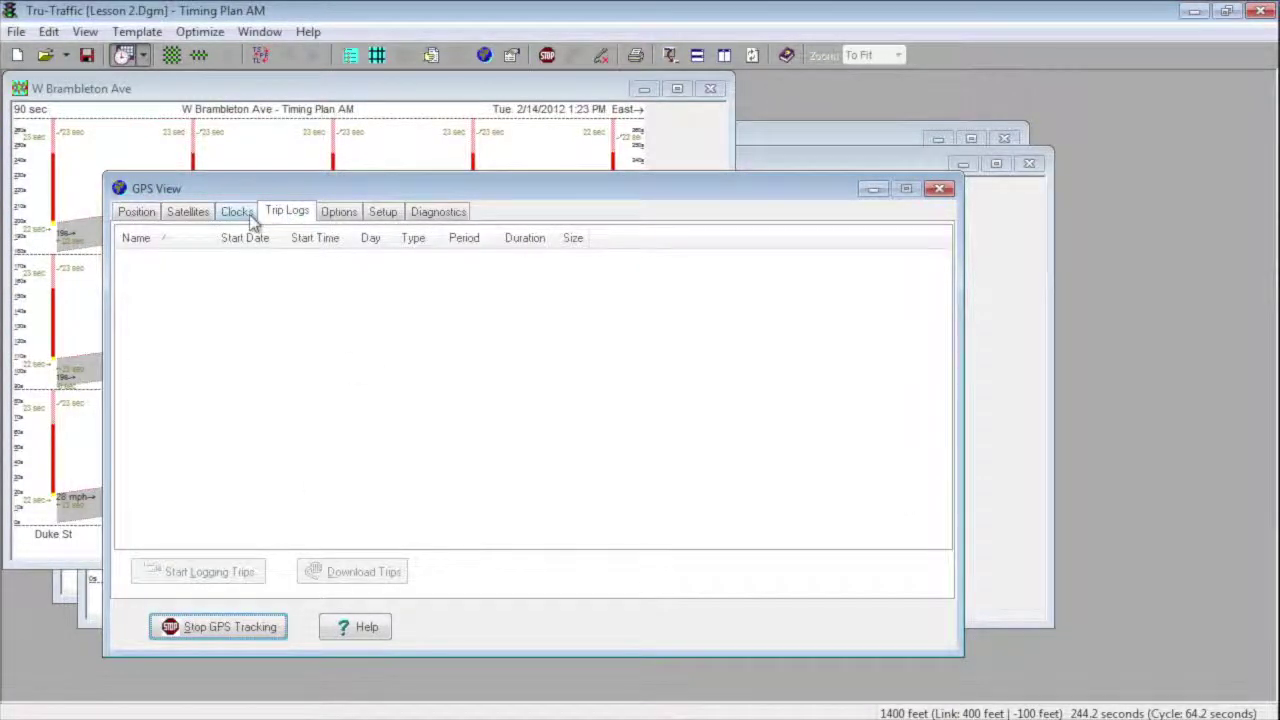
pyautogui.click(243, 215)
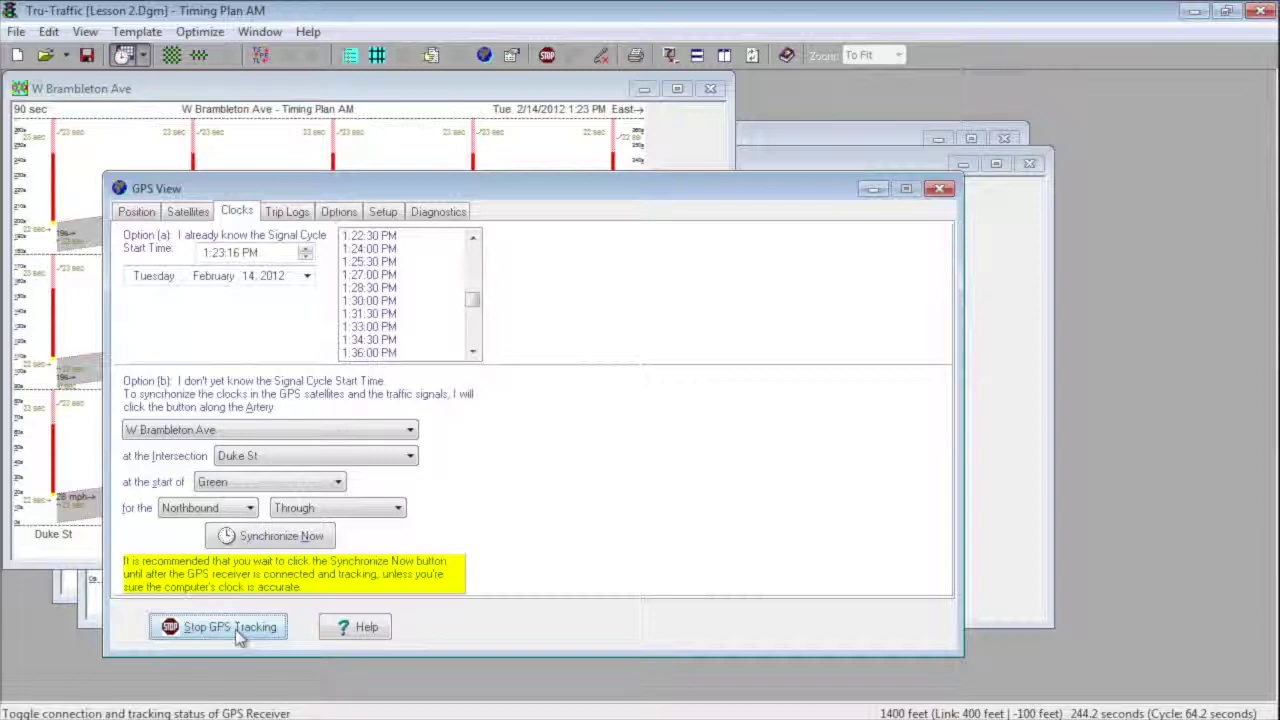
pyautogui.click(248, 537)
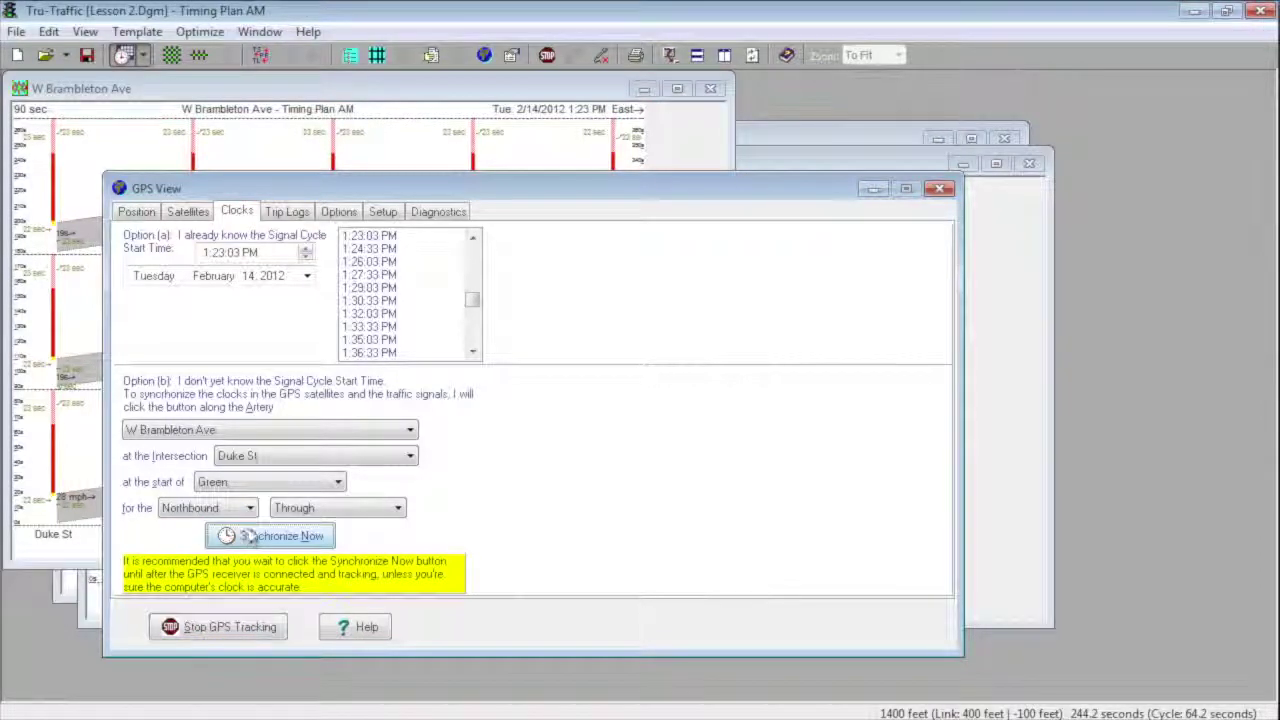
# Close the GPS view and enable synchronized vertical and horizontal scales for the network's arterial diagrams.
pyautogui.click(940, 190)
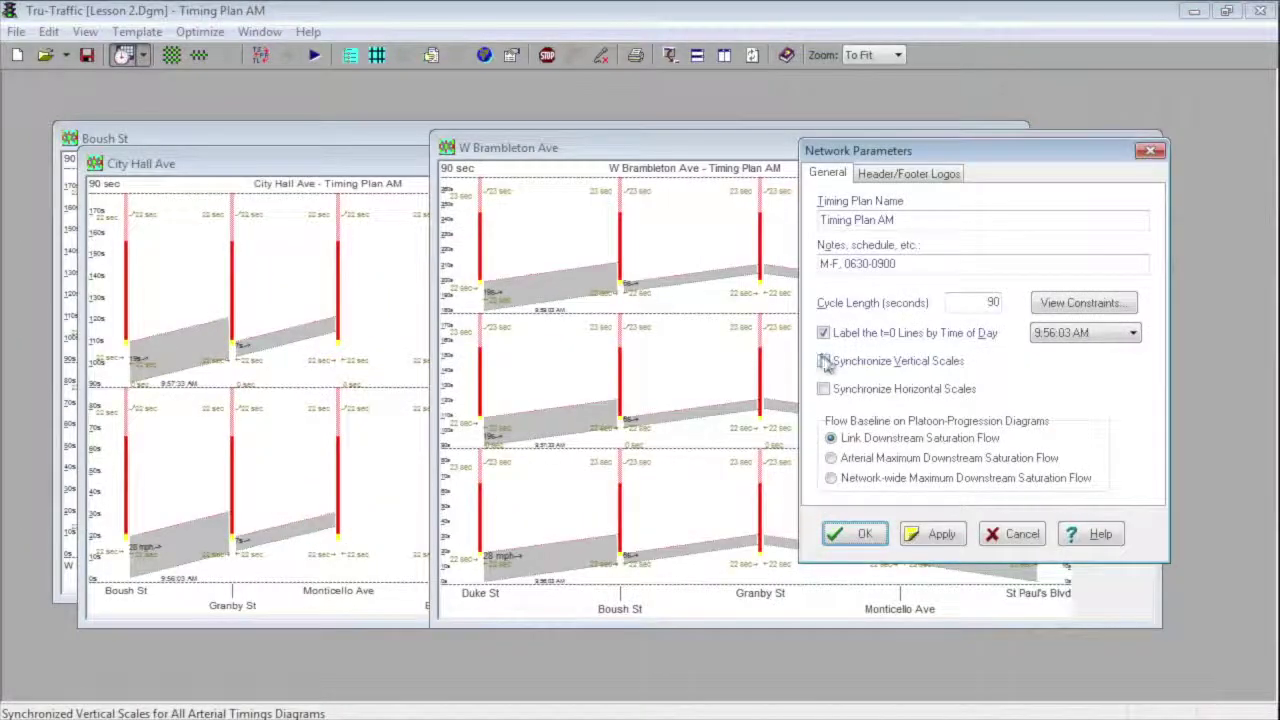
pyautogui.click(824, 362)
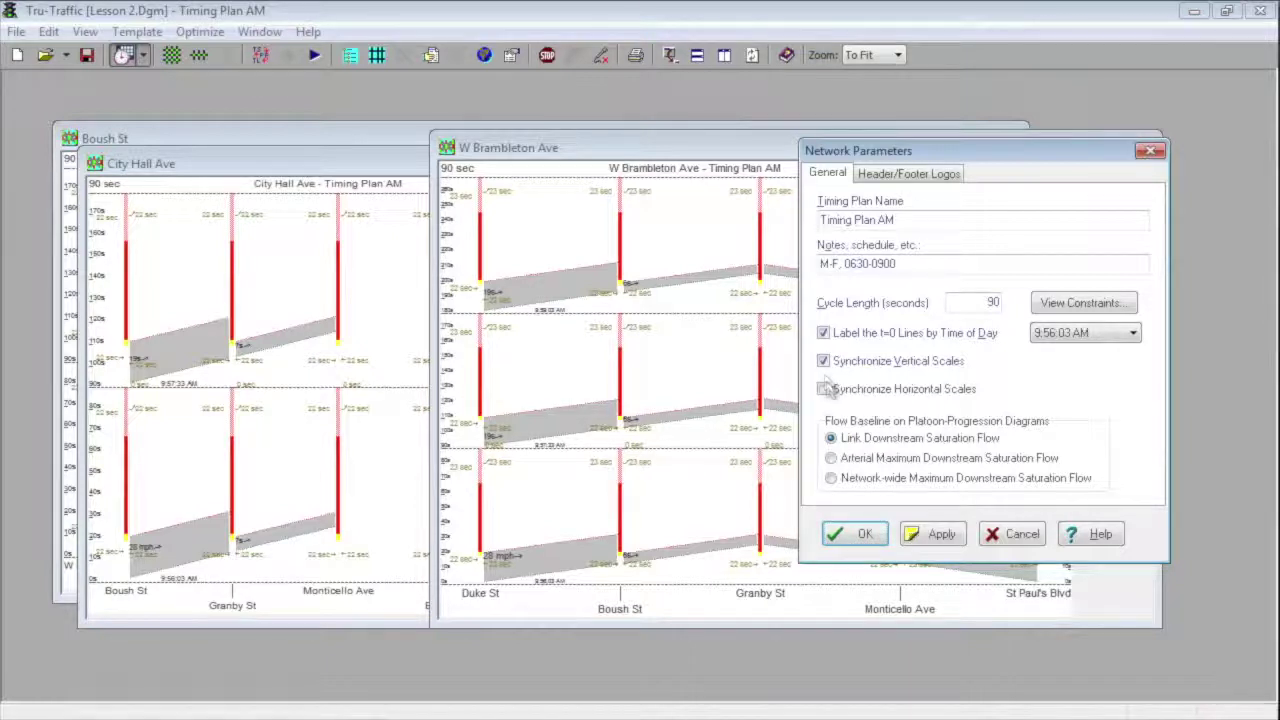
pyautogui.click(823, 389)
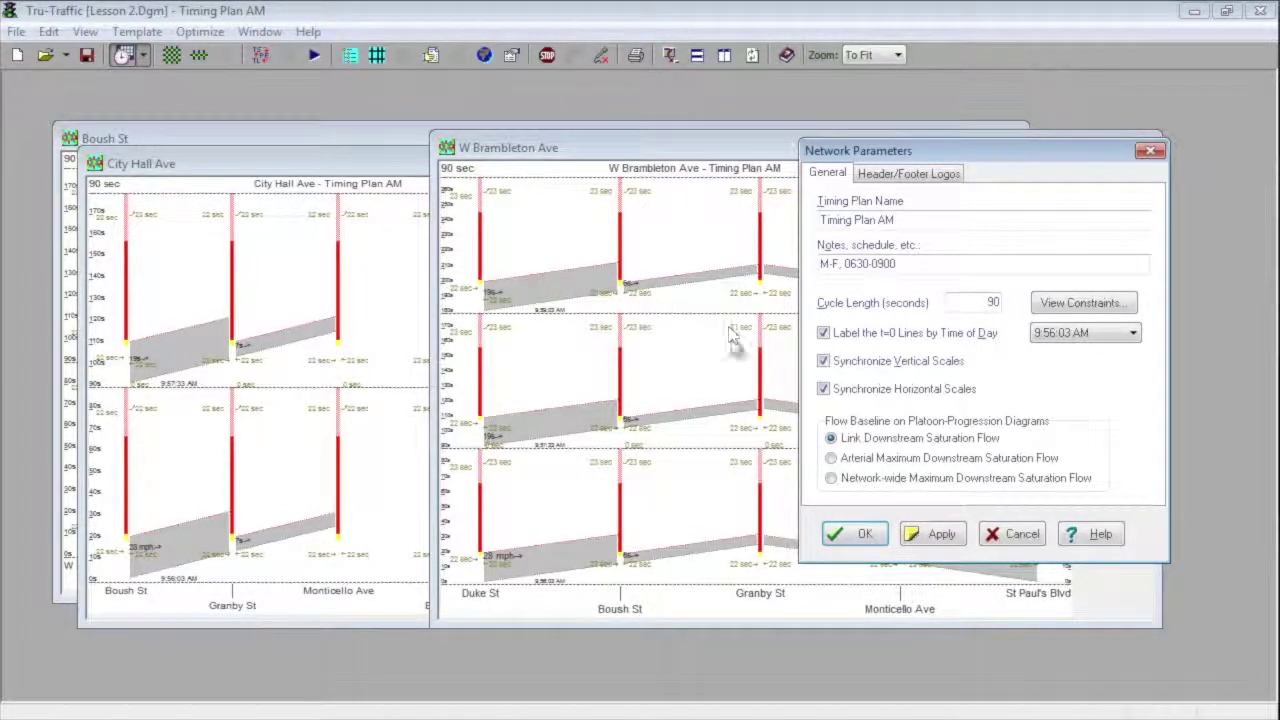
pyautogui.click(941, 535)
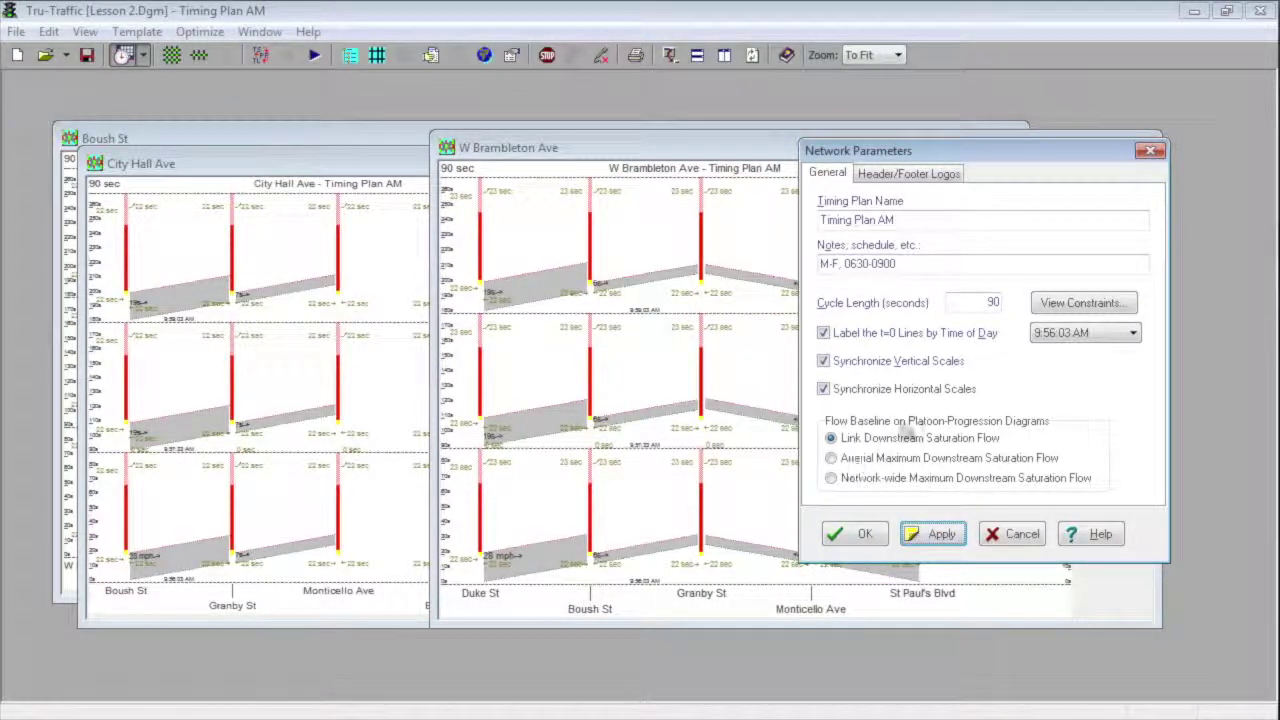
pyautogui.click(862, 535)
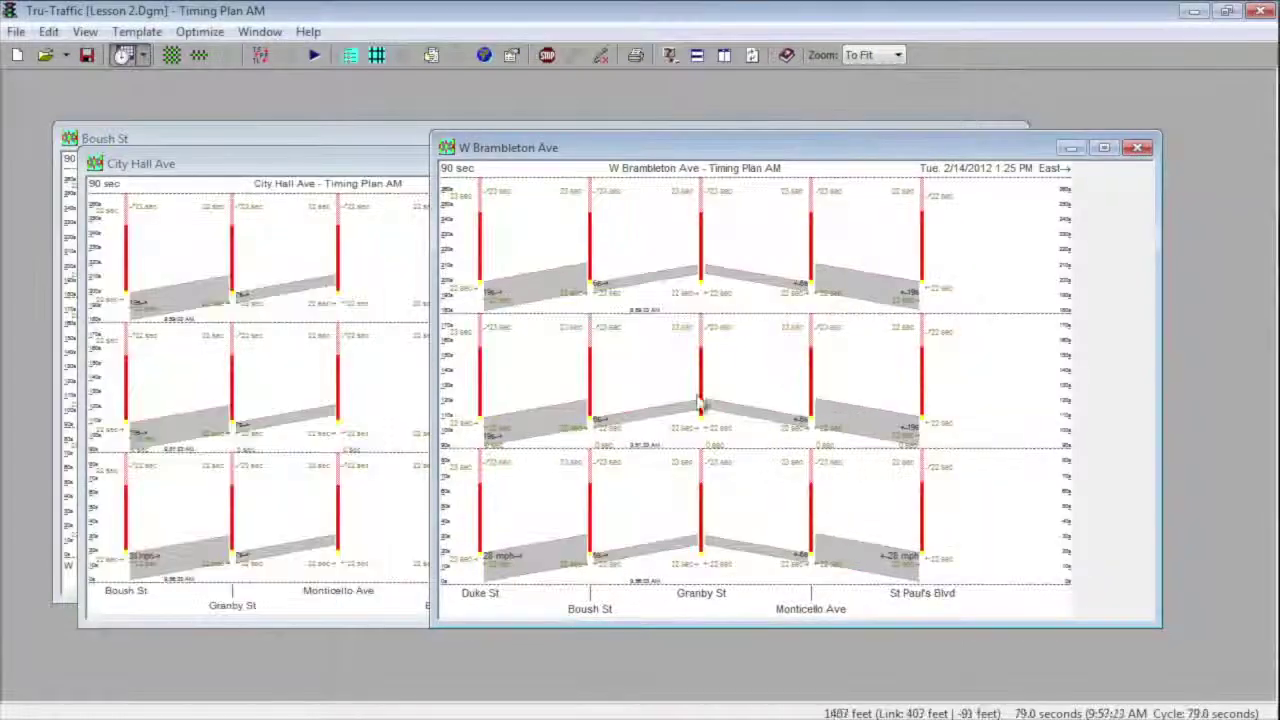
# Check the diagram size and scale parameters of the City Hall Ave arterial.
pyautogui.click(240, 167)
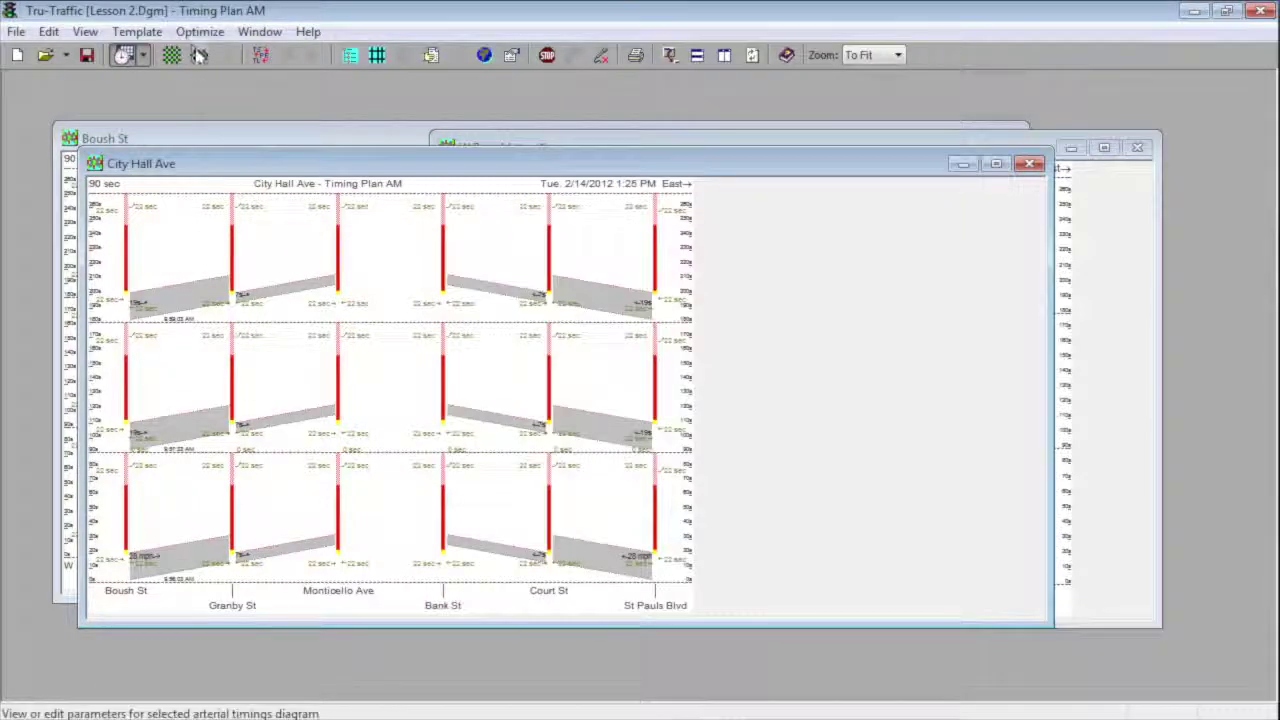
pyautogui.click(199, 57)
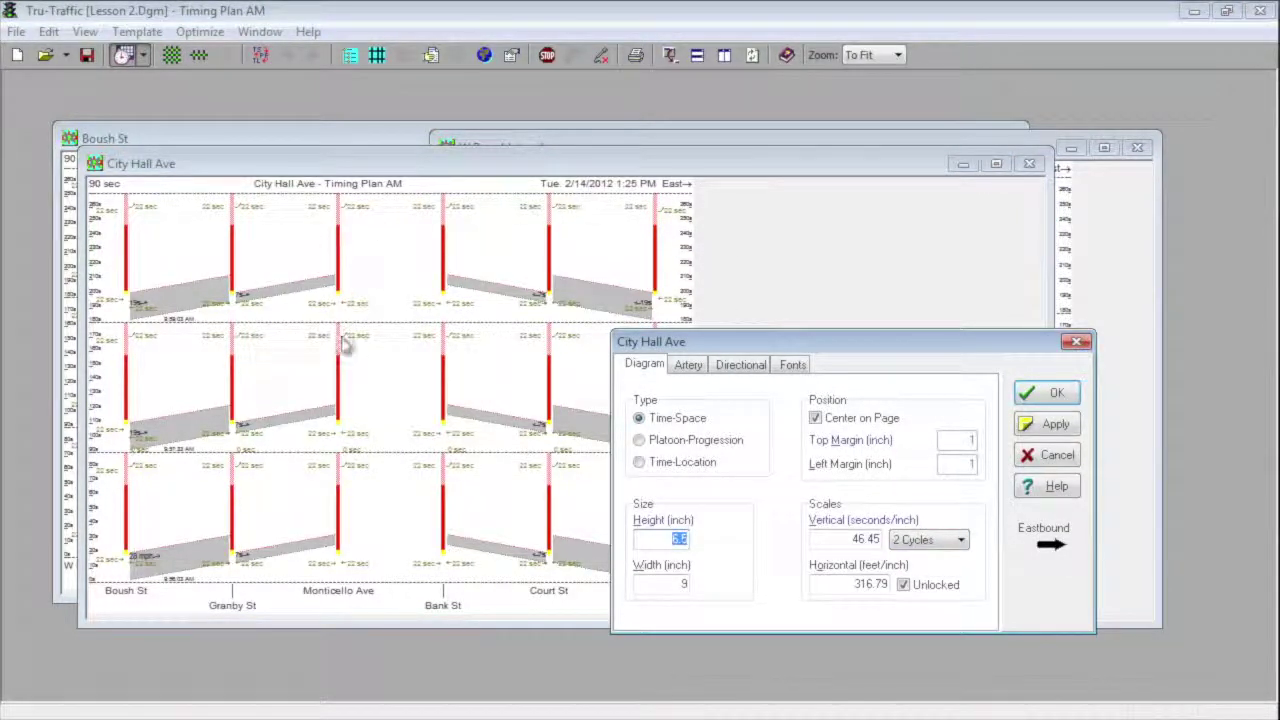
pyautogui.click(1057, 393)
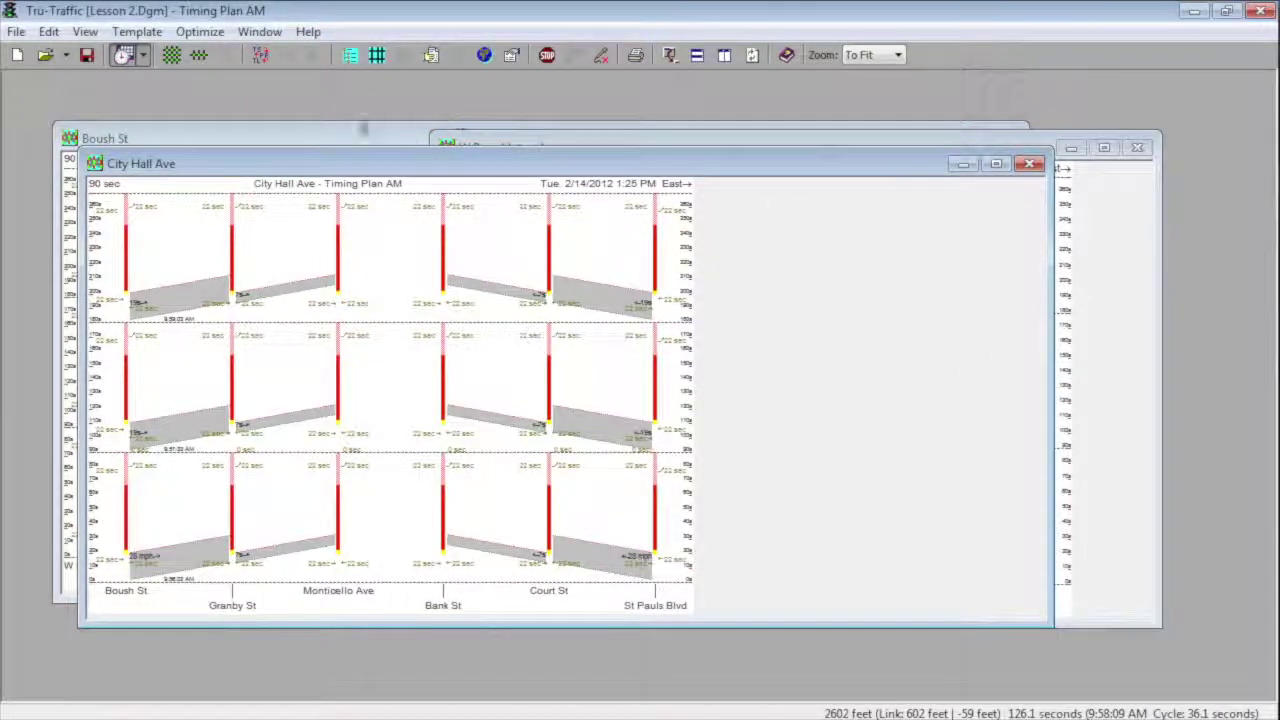
# Change the W Brambleton Ave diagram type to Platoon-Progression.
pyautogui.click(172, 55)
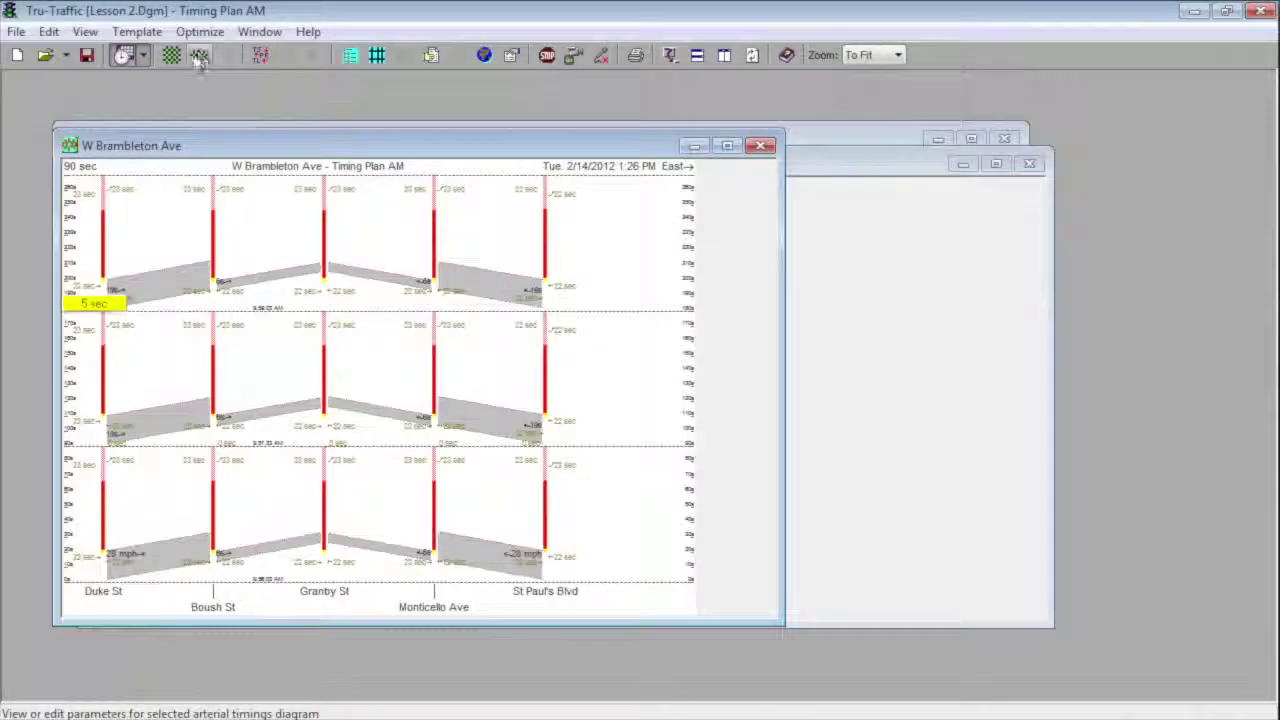
pyautogui.click(200, 57)
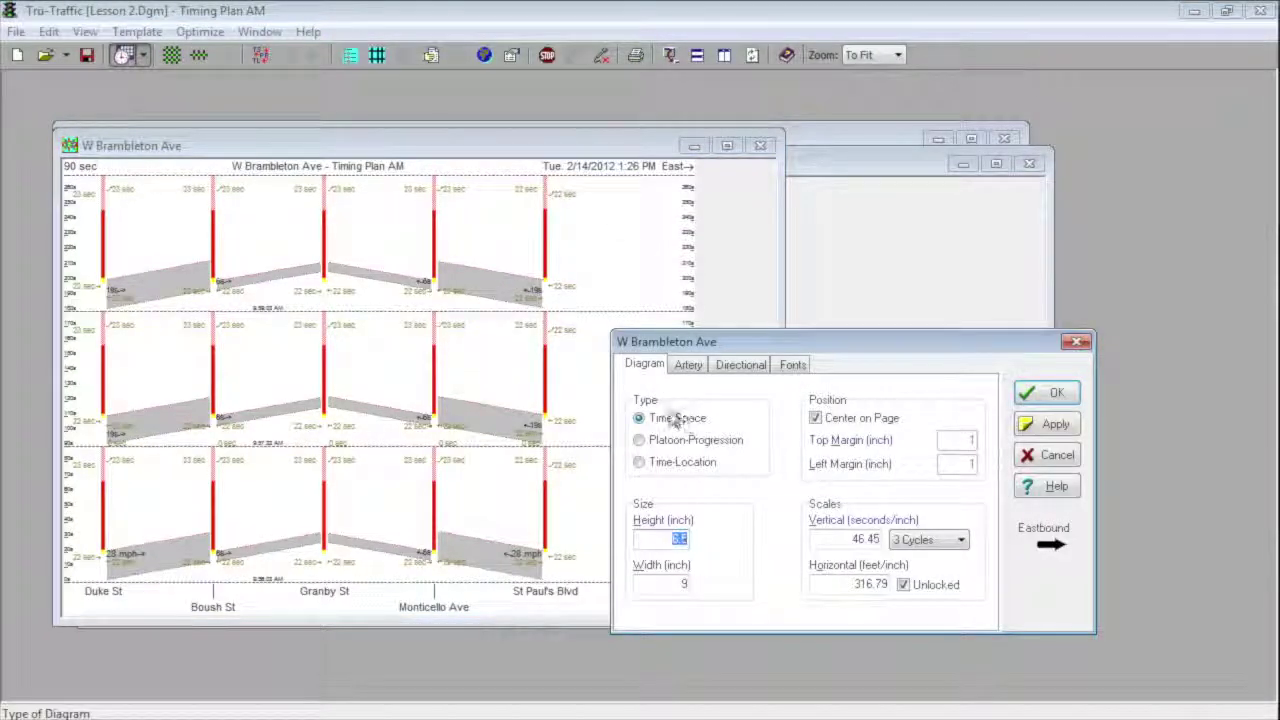
pyautogui.click(641, 441)
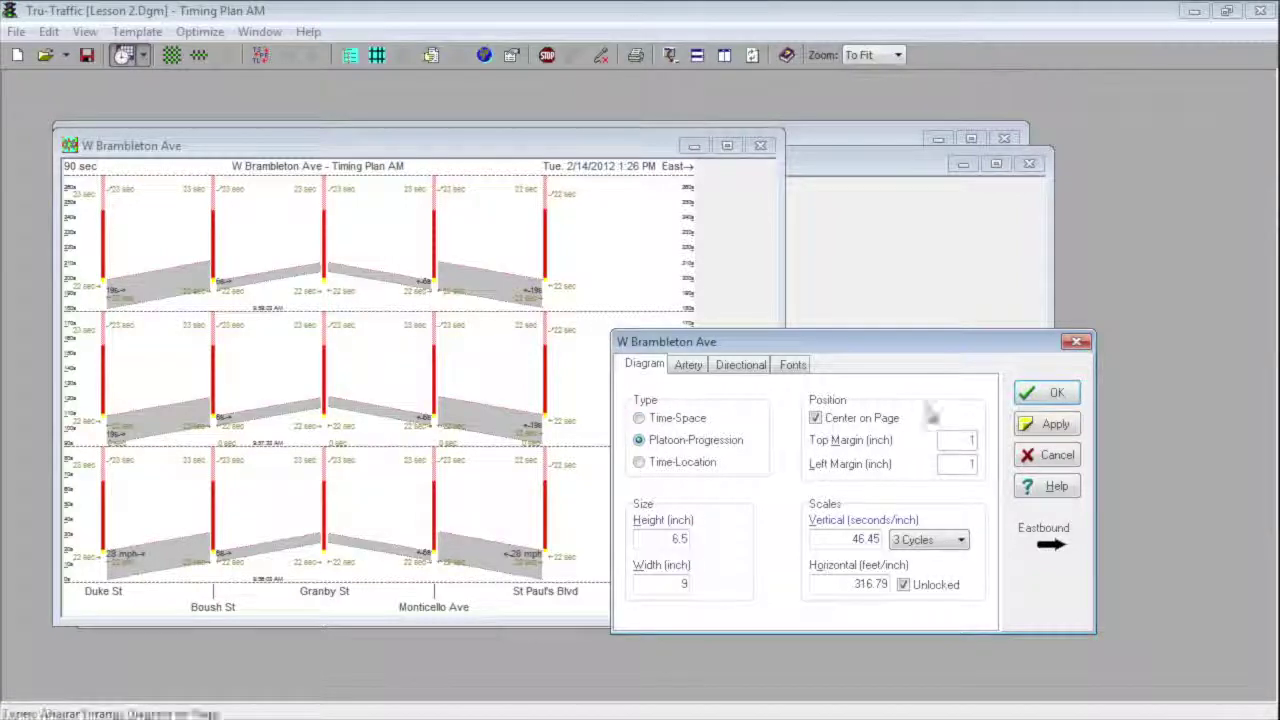
pyautogui.click(1057, 393)
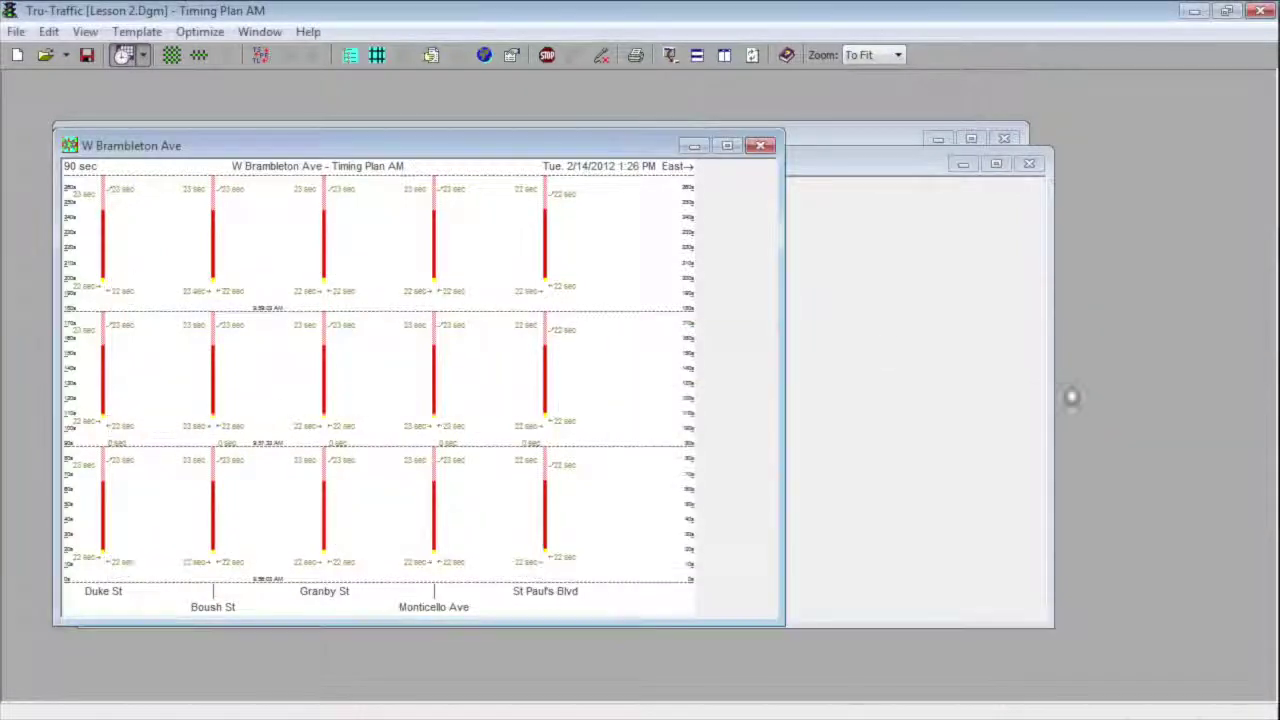
# Add the JPEG logo image from the Documents library as the network's center header logo and apply it to the diagrams.
pyautogui.click(162, 58)
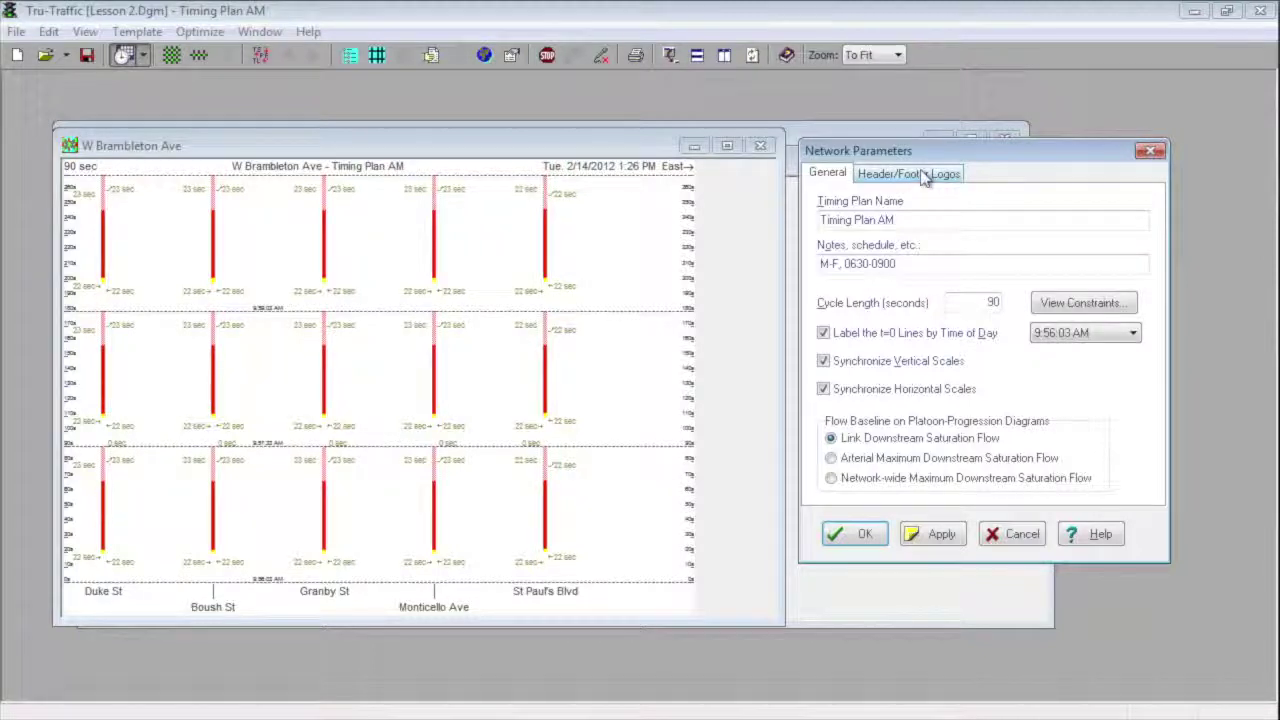
pyautogui.click(924, 176)
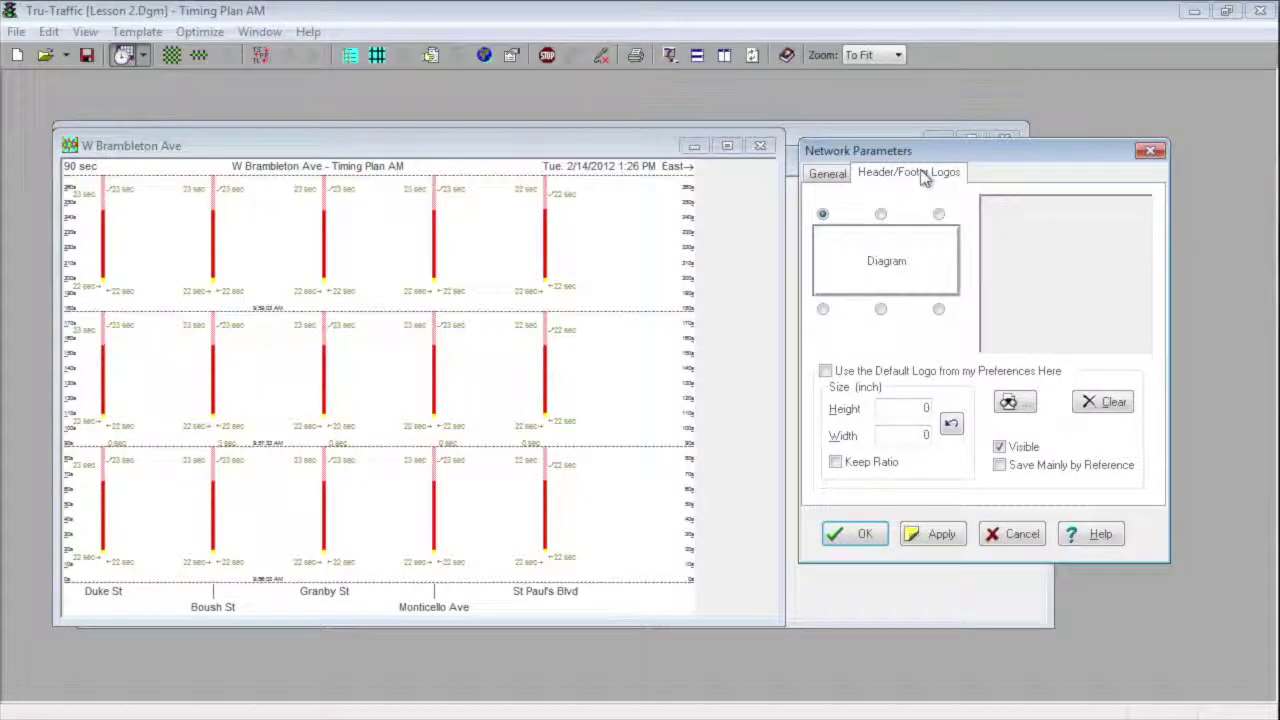
pyautogui.click(880, 214)
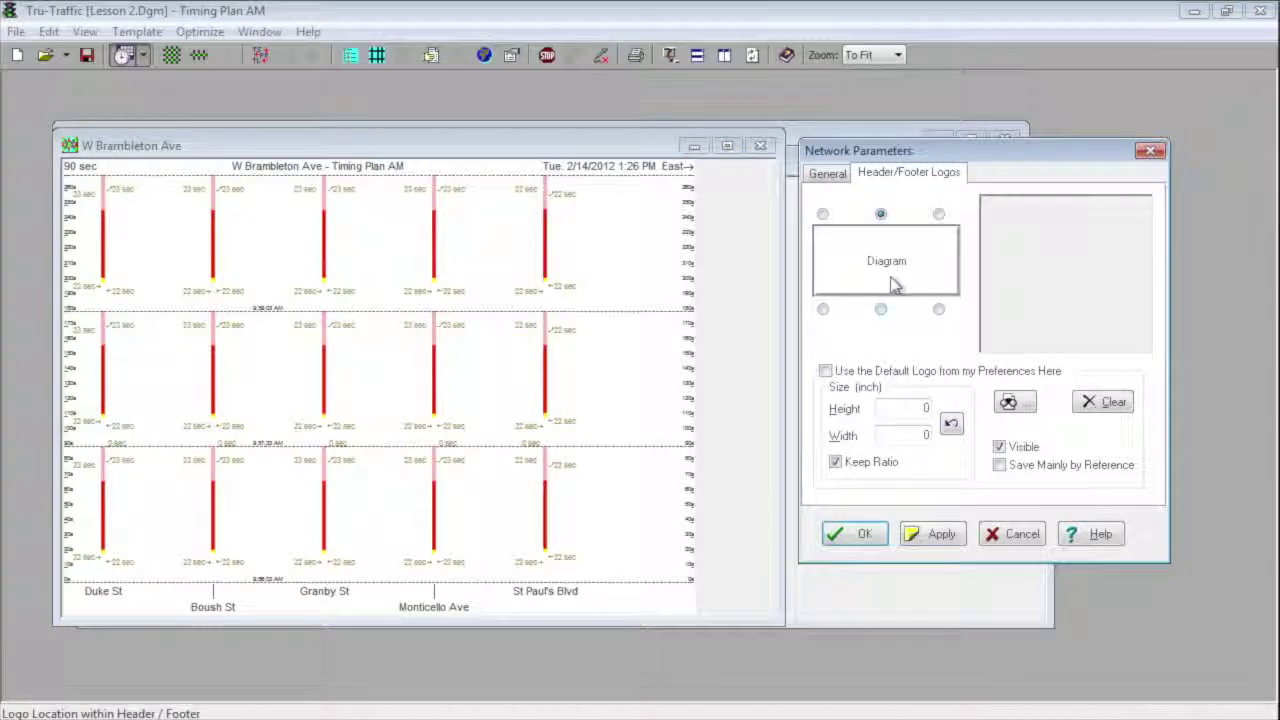
pyautogui.click(1010, 403)
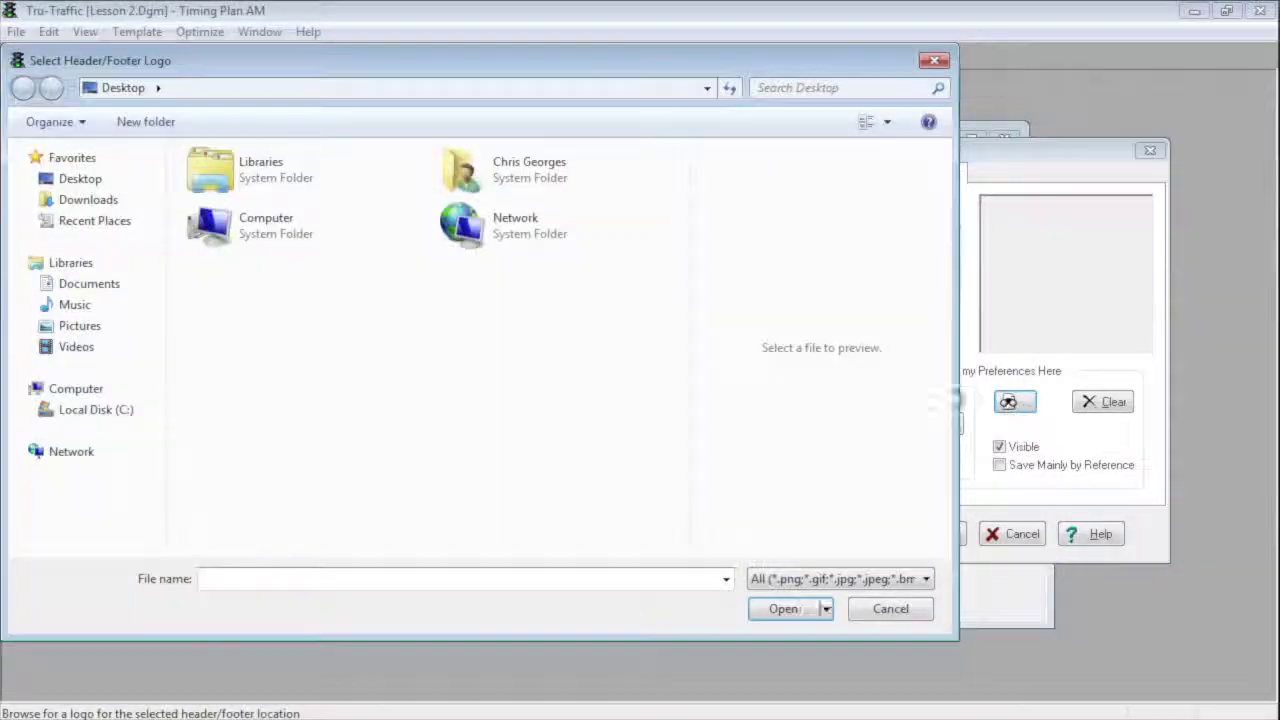
pyautogui.doubleClick(216, 168)
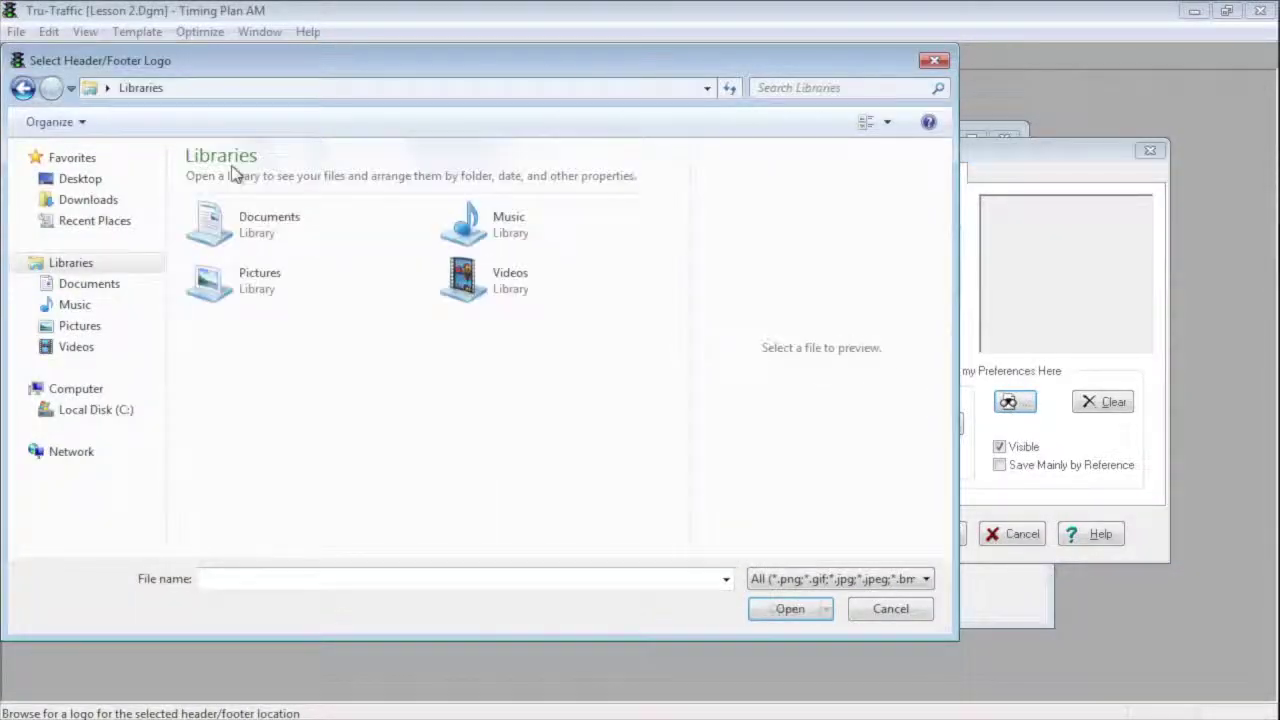
pyautogui.doubleClick(230, 240)
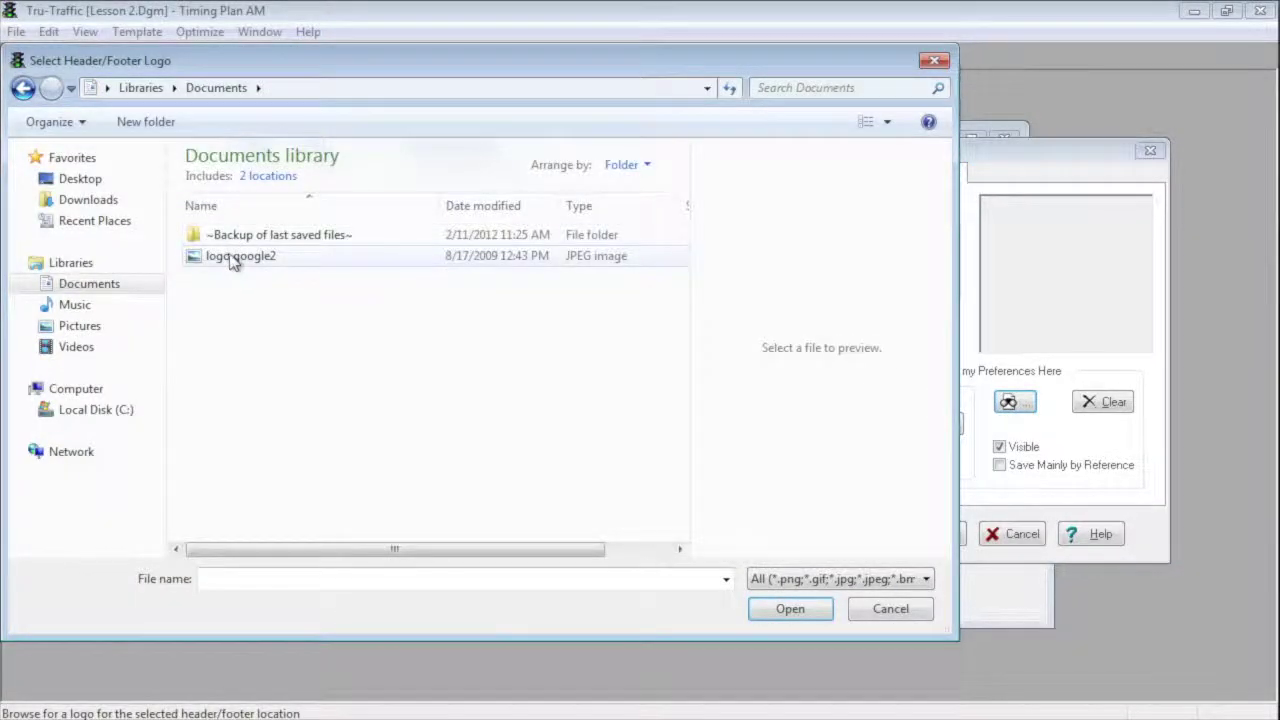
pyautogui.doubleClick(232, 256)
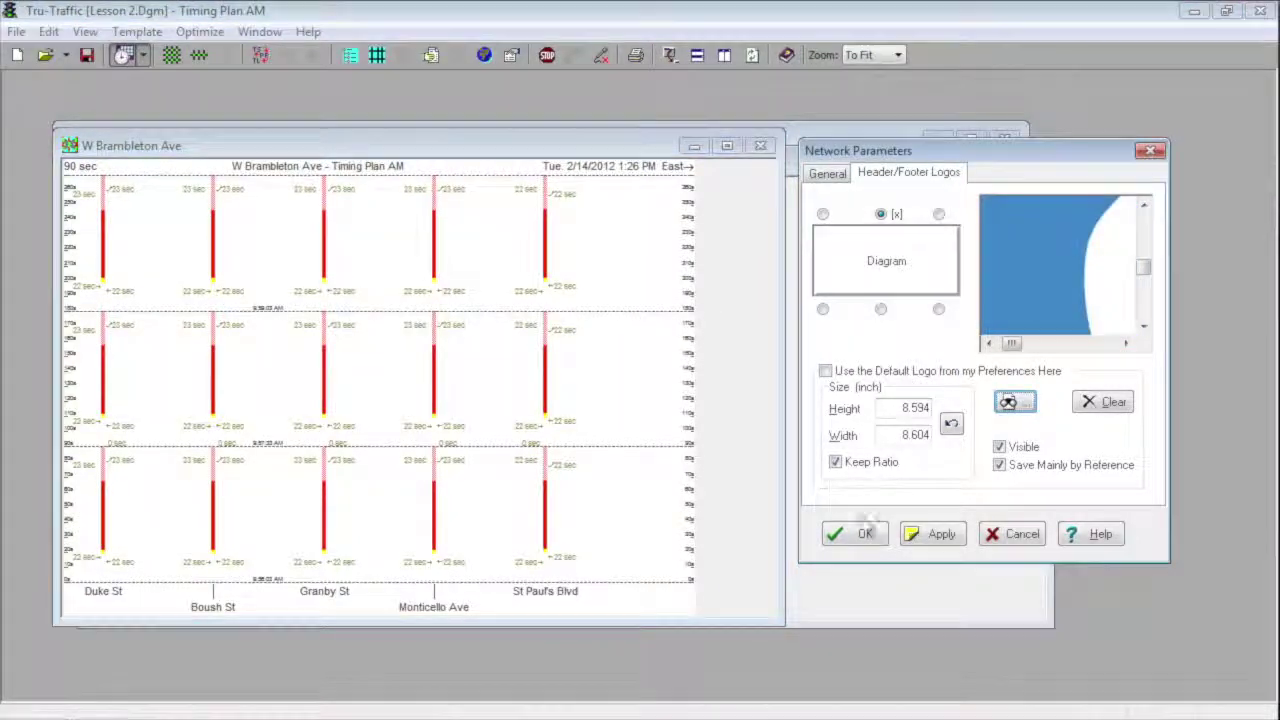
pyautogui.click(933, 534)
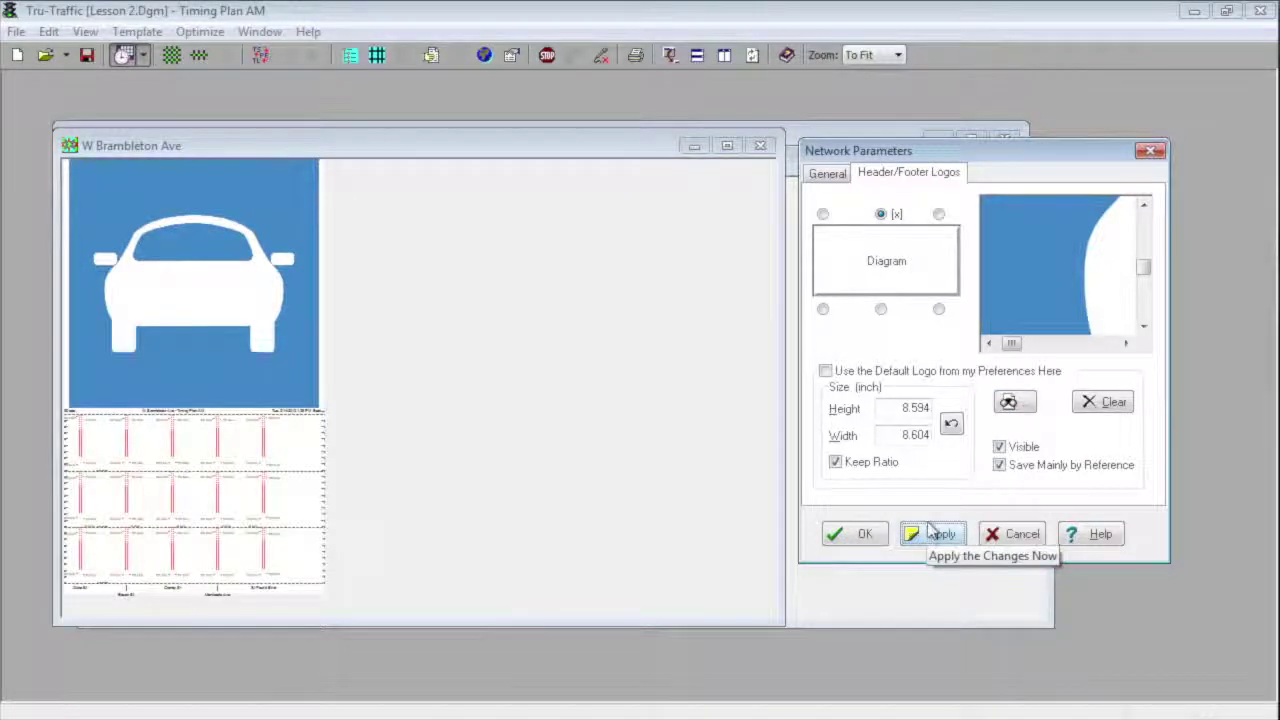
# Resize the center header logo to a height of 0.5 inch with its aspect ratio kept, and apply the change.
pyautogui.doubleClick(910, 409)
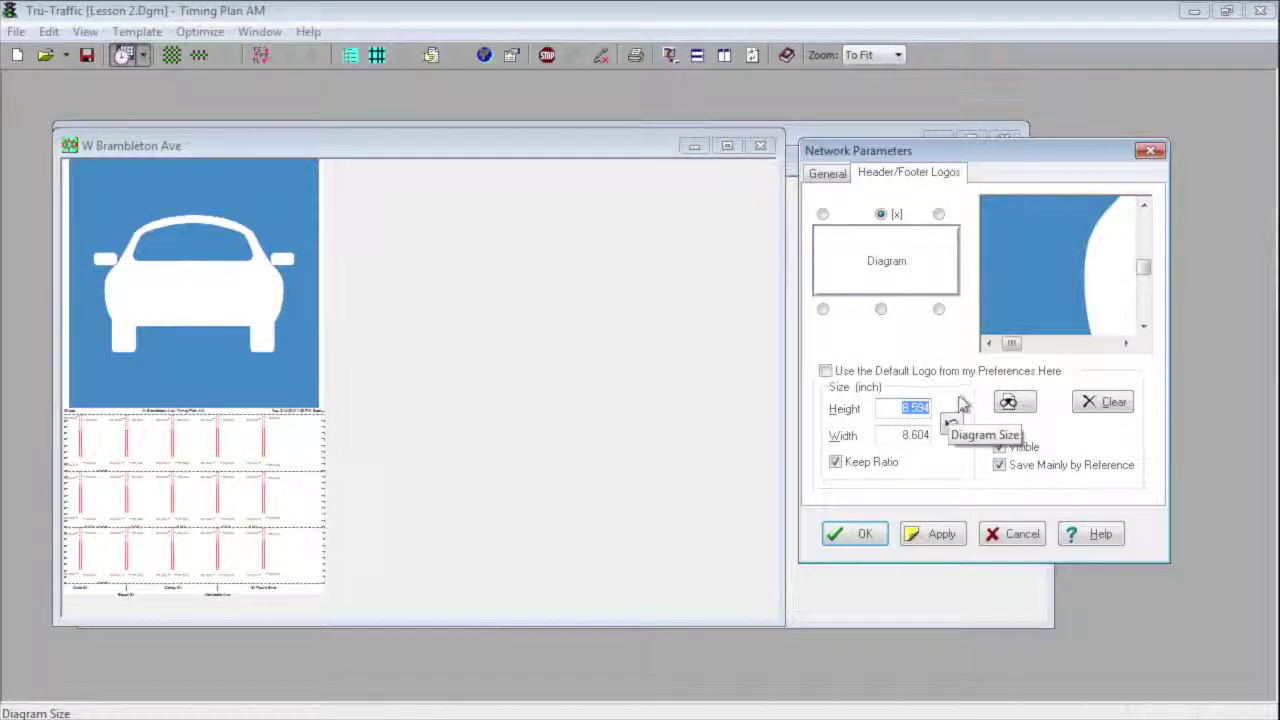
pyautogui.click(951, 419)
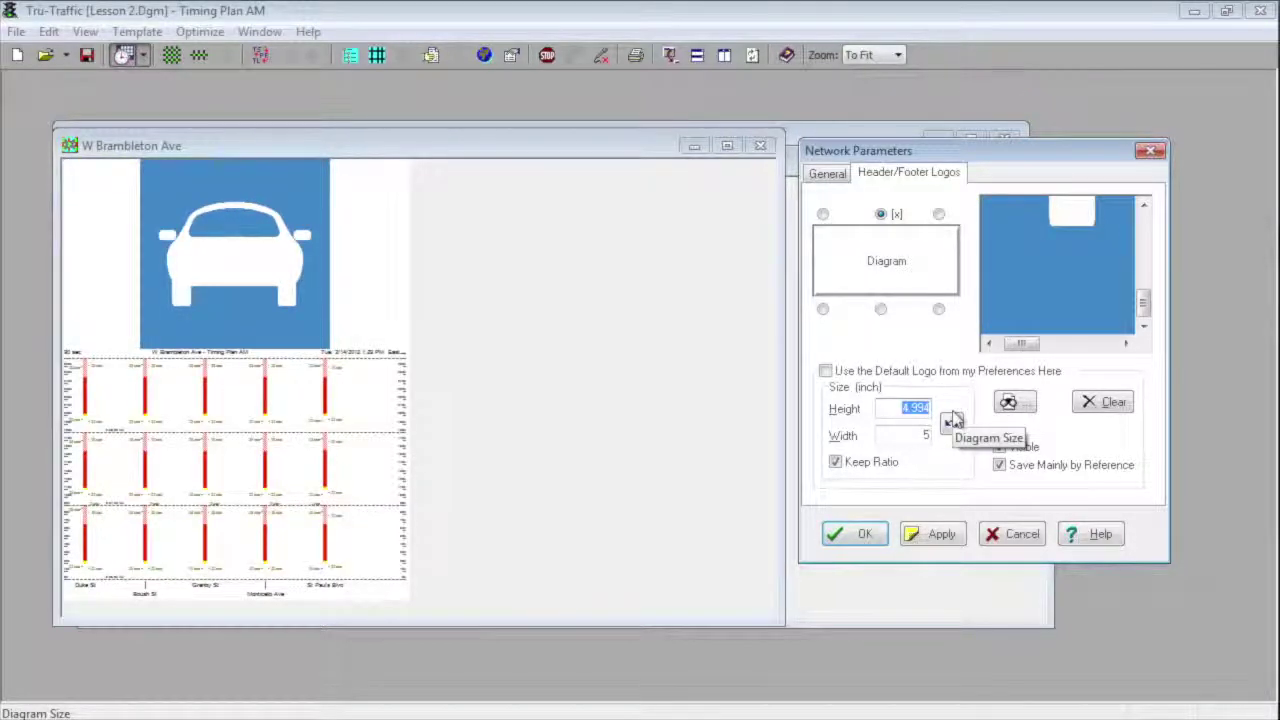
pyautogui.write('0')
pyautogui.click(951, 423)
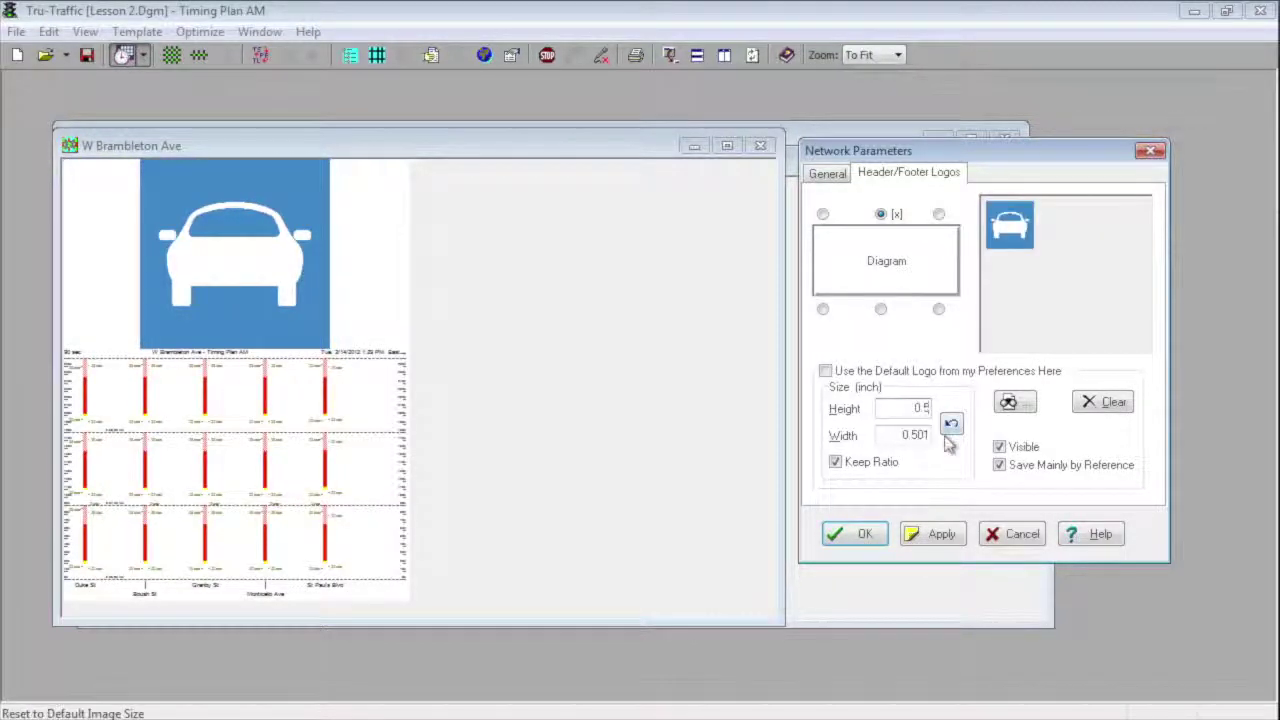
pyautogui.doubleClick(905, 435)
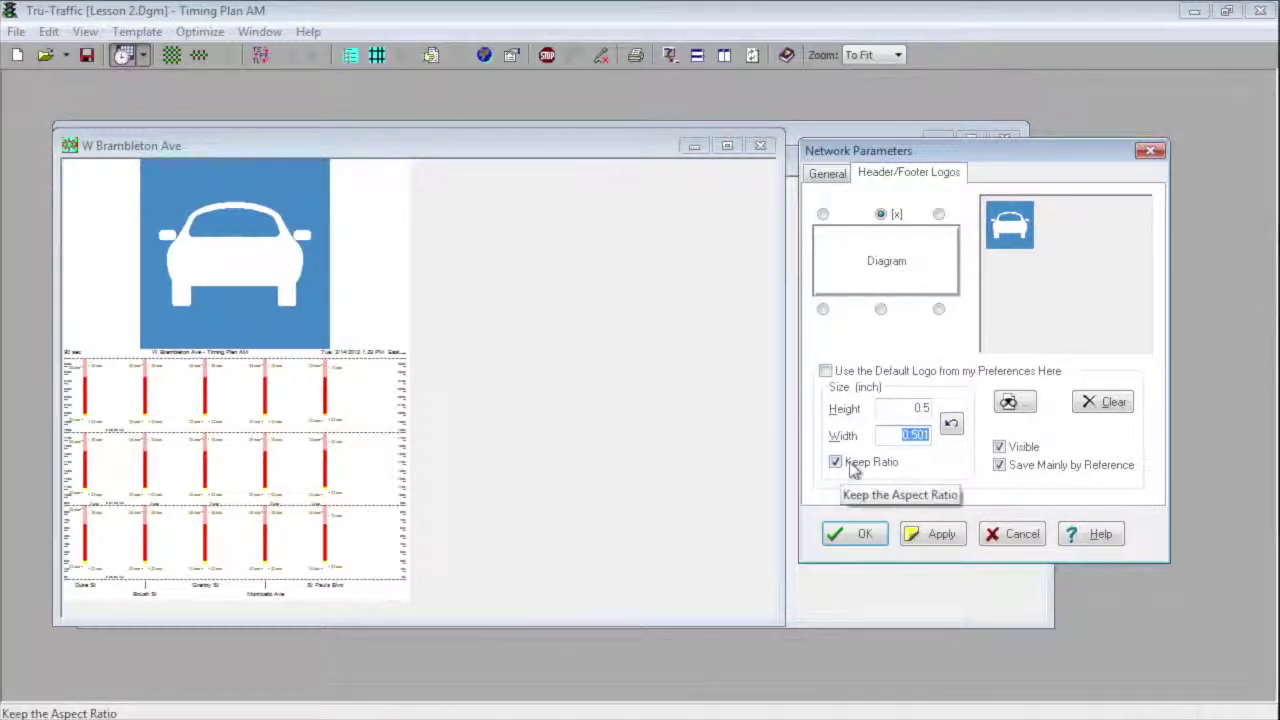
pyautogui.click(935, 533)
pyautogui.click(866, 534)
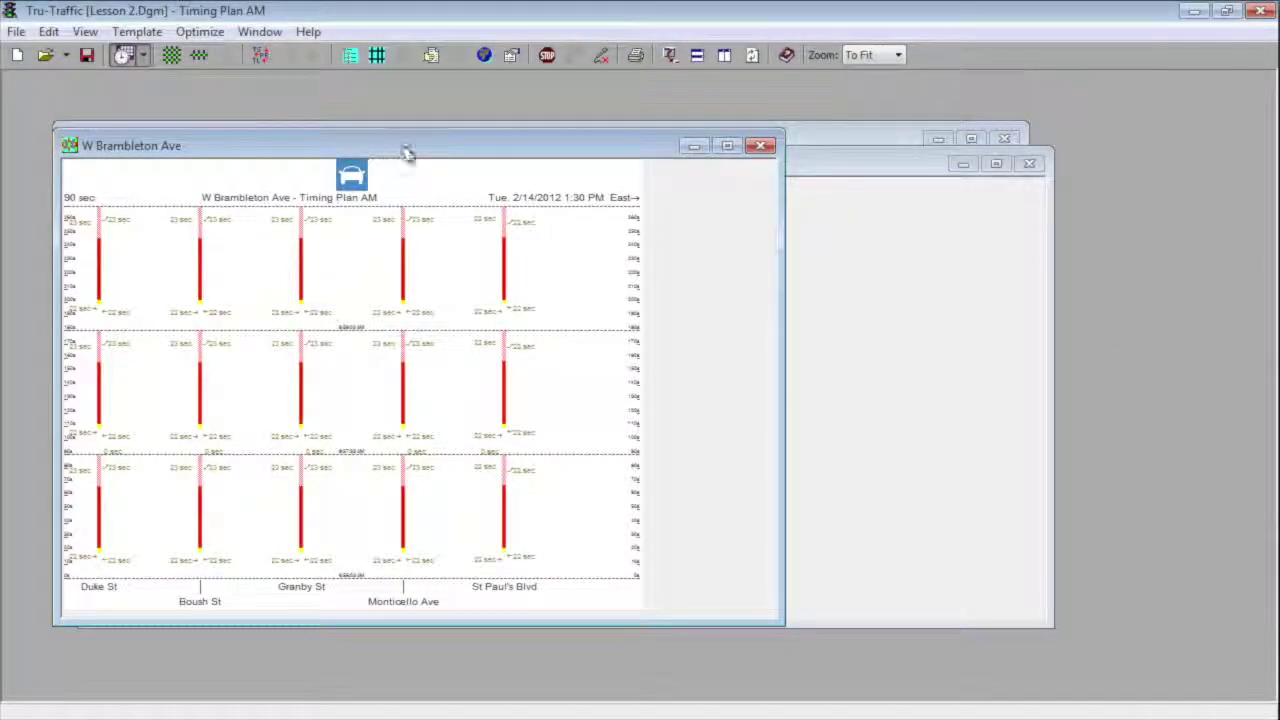
# Clear the logo from the center header position in the network parameters.
pyautogui.click(171, 55)
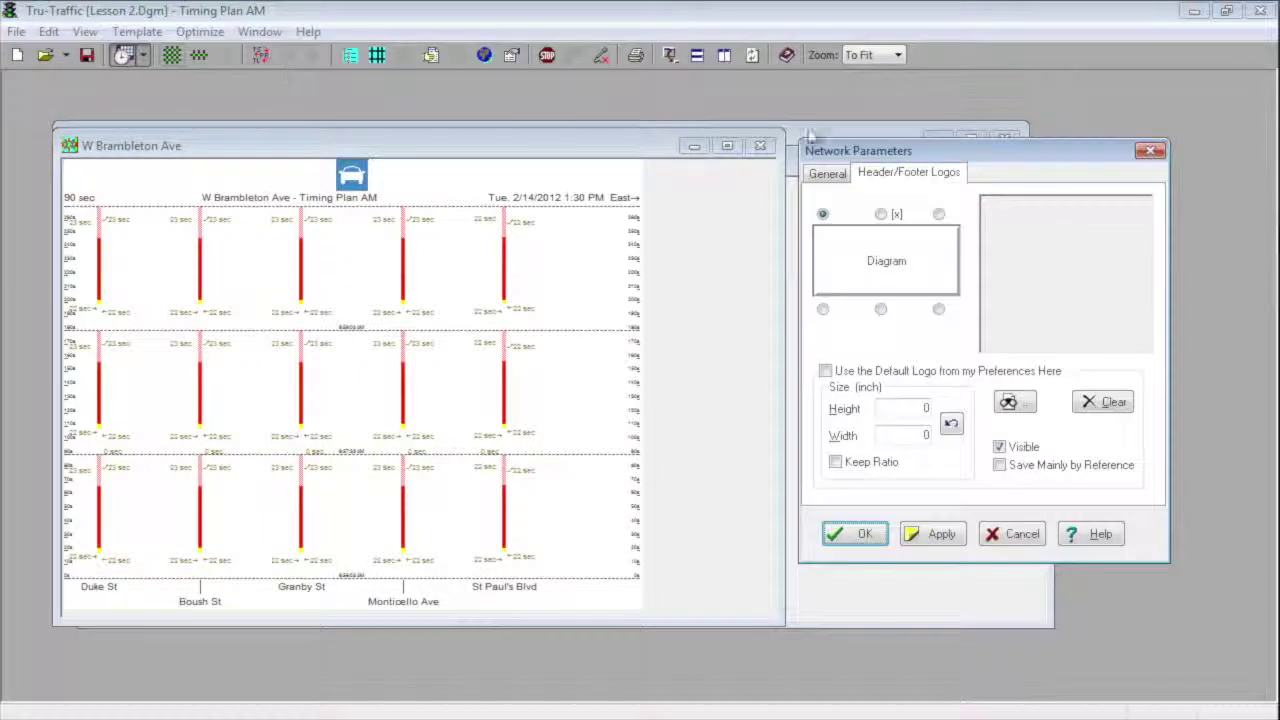
pyautogui.click(881, 216)
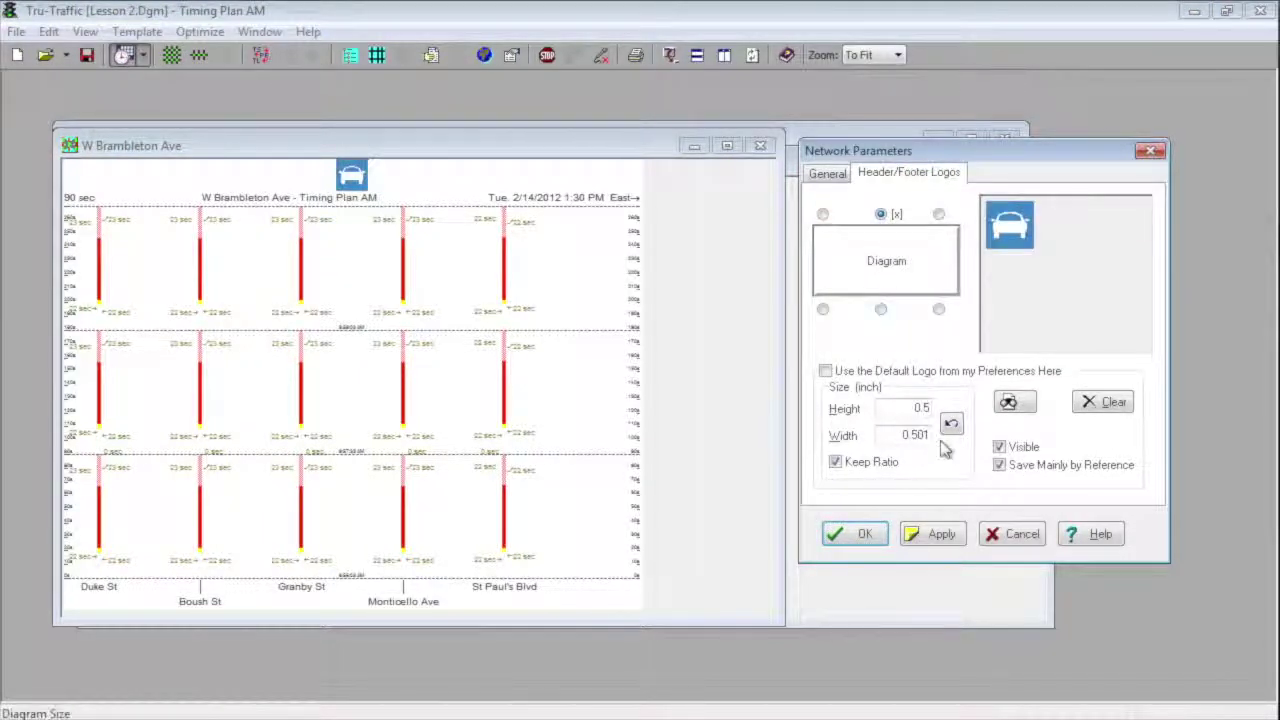
pyautogui.click(1100, 403)
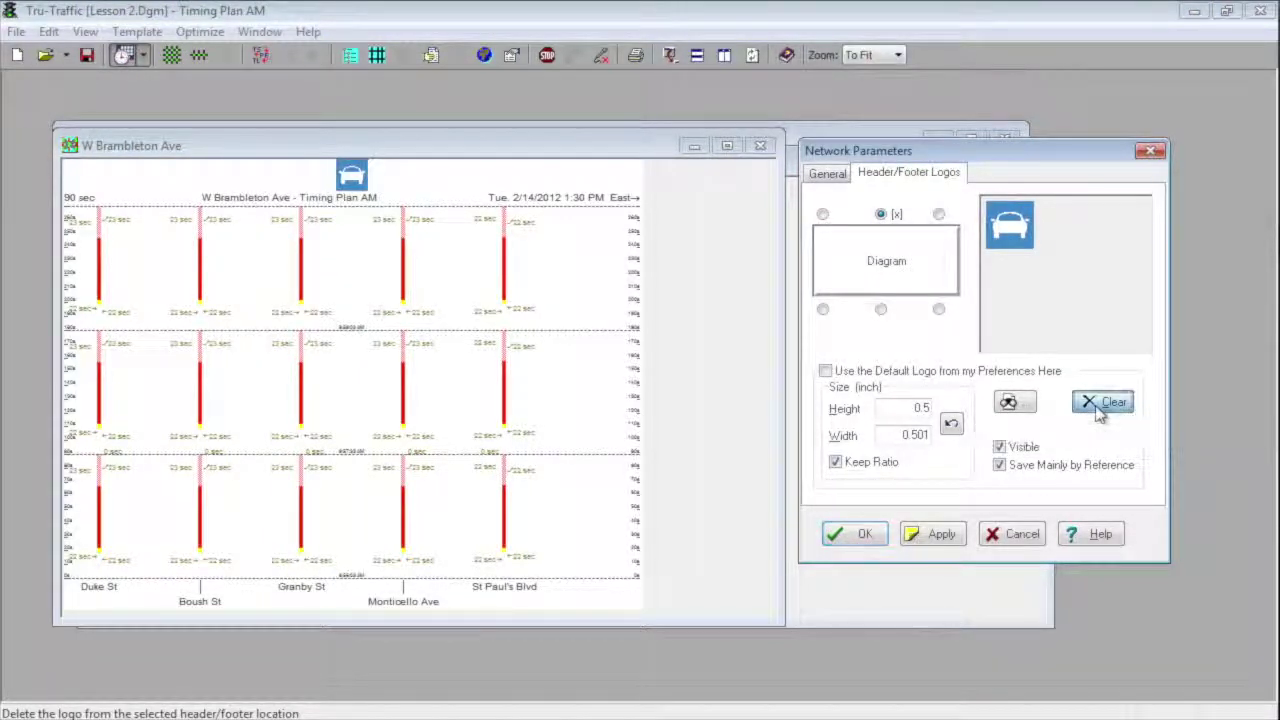